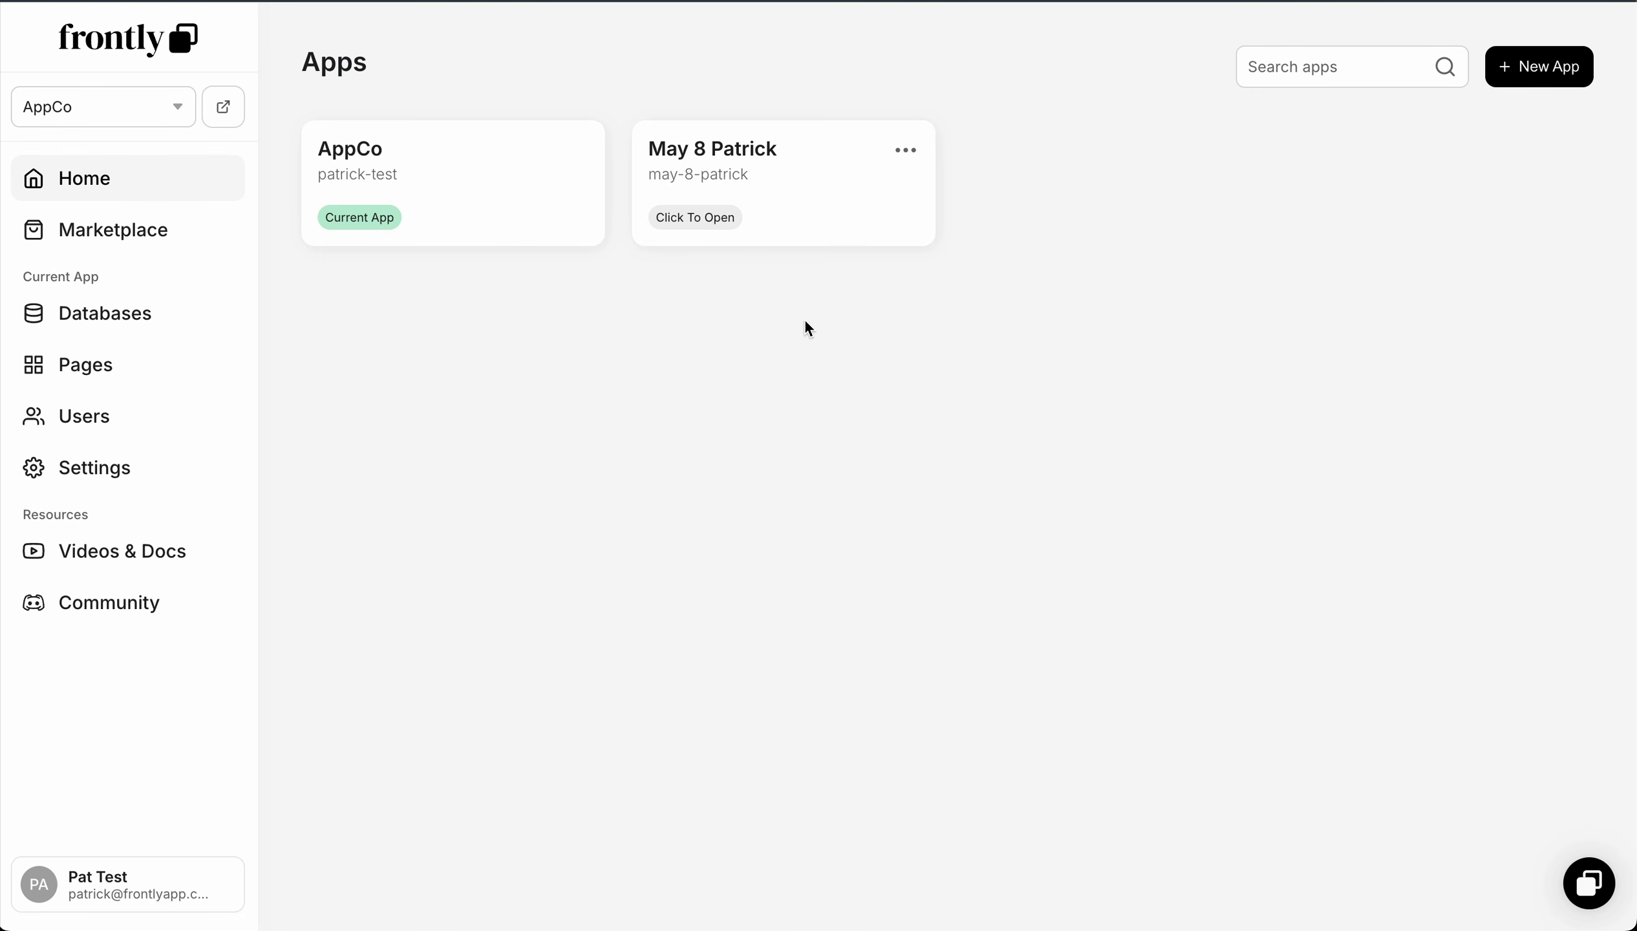
Step: Fill in the new-app form with a name and matching subdomain based on the owner's first name, and discard it without saving
{"action": "left_click", "coordinate": [1542, 73]}
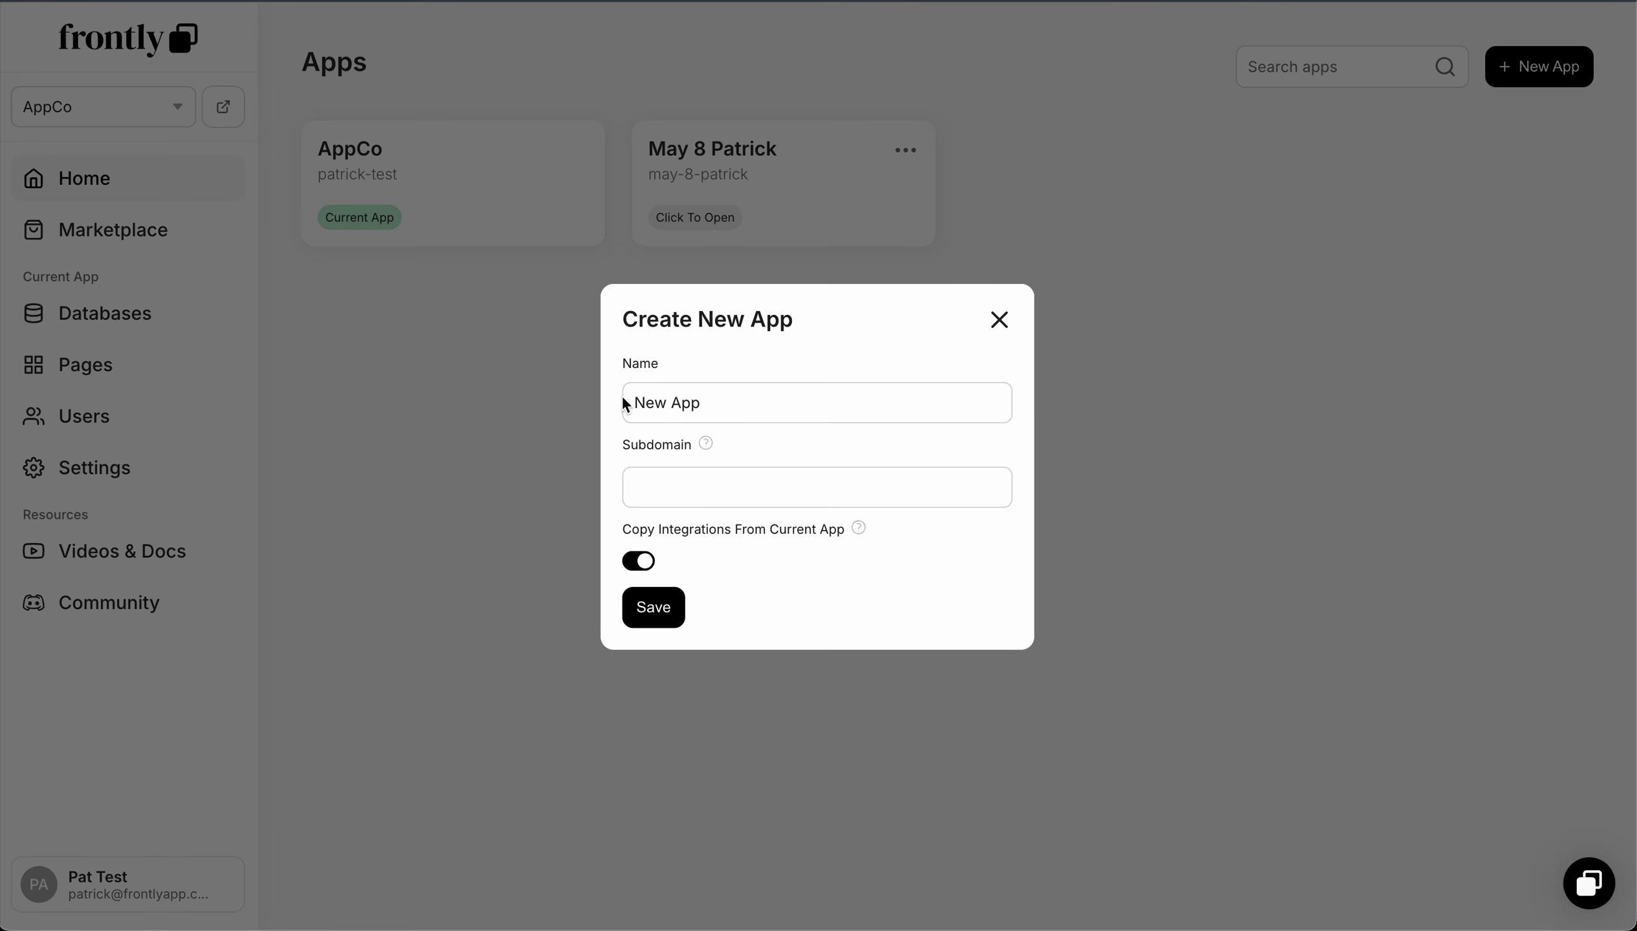
{"action": "left_click", "coordinate": [678, 481]}
{"action": "type", "text": "patrick-app"}
{"action": "type", "text": ".frontly.ai"}
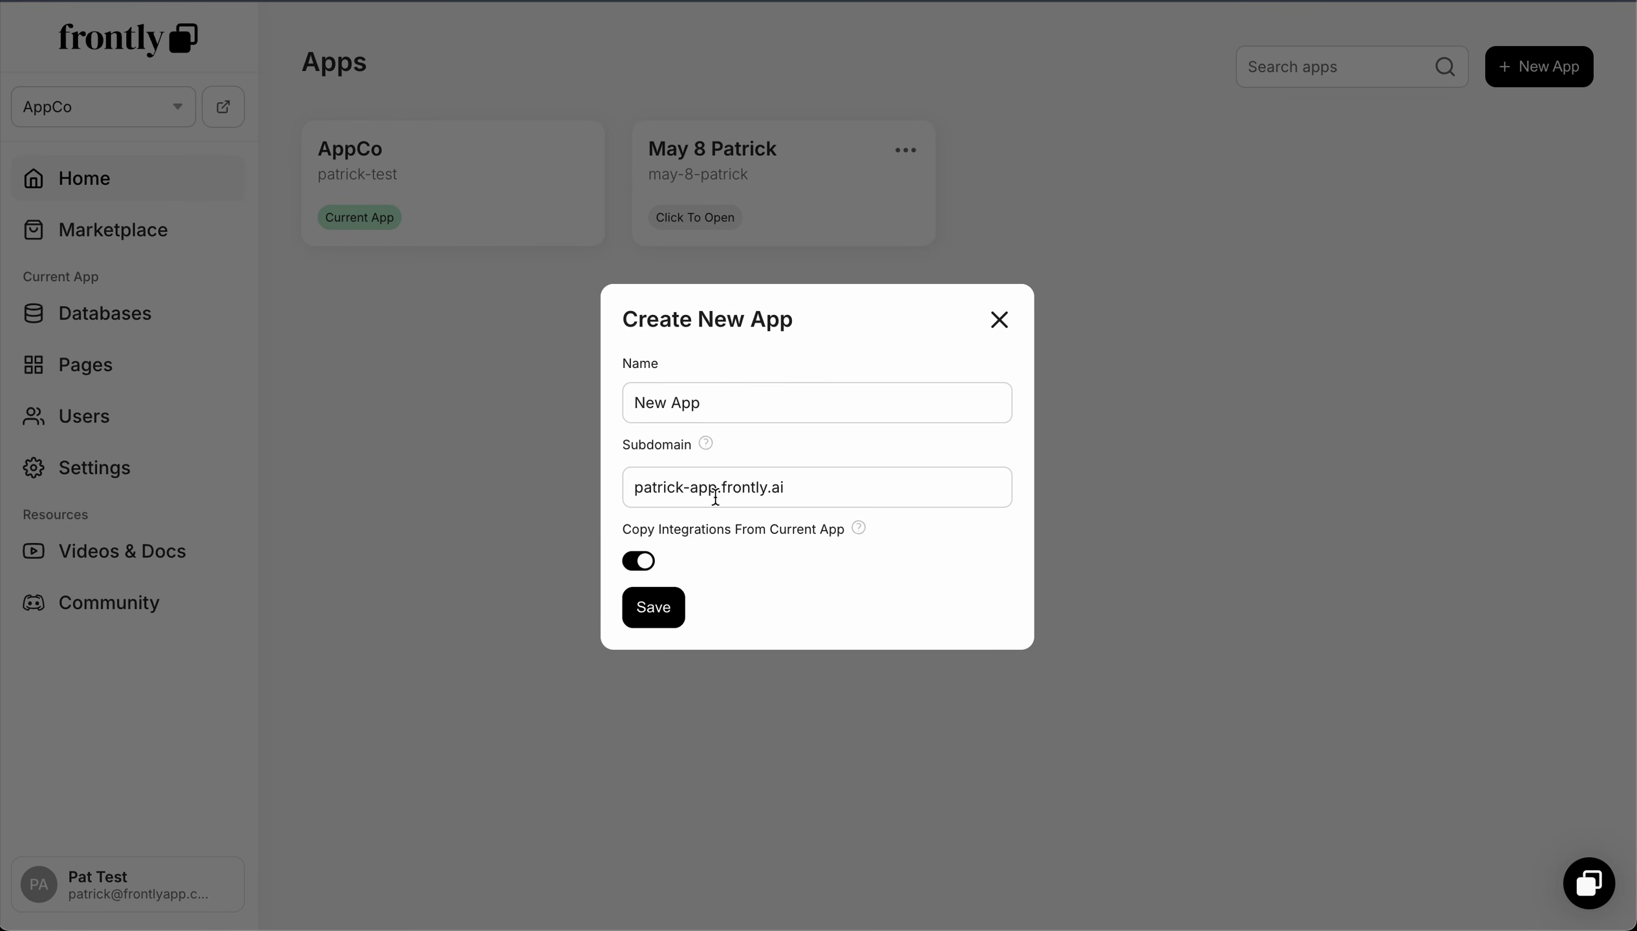
{"action": "left_click_drag", "start_coordinate": [717, 496], "coordinate": [906, 492]}
{"action": "key", "text": "BackSpace"}
{"action": "key", "text": "ctrl+a"}
{"action": "left_click_drag", "start_coordinate": [742, 399], "coordinate": [566, 413]}
{"action": "type", "text": "Patrick App"}
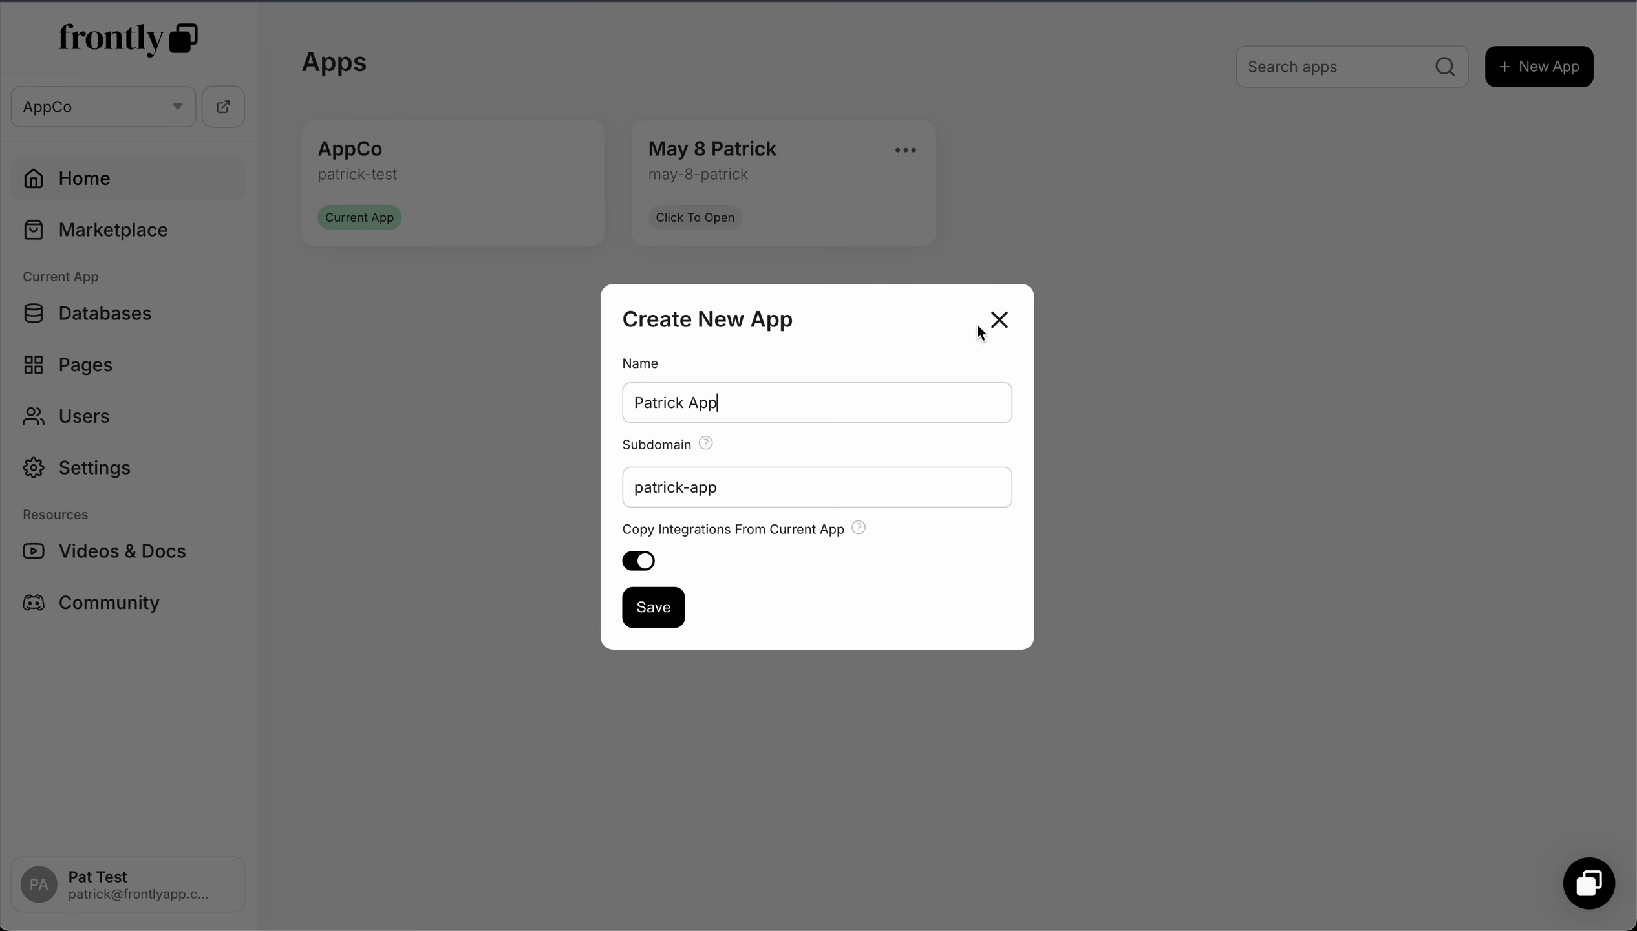
{"action": "left_click", "coordinate": [1000, 325]}
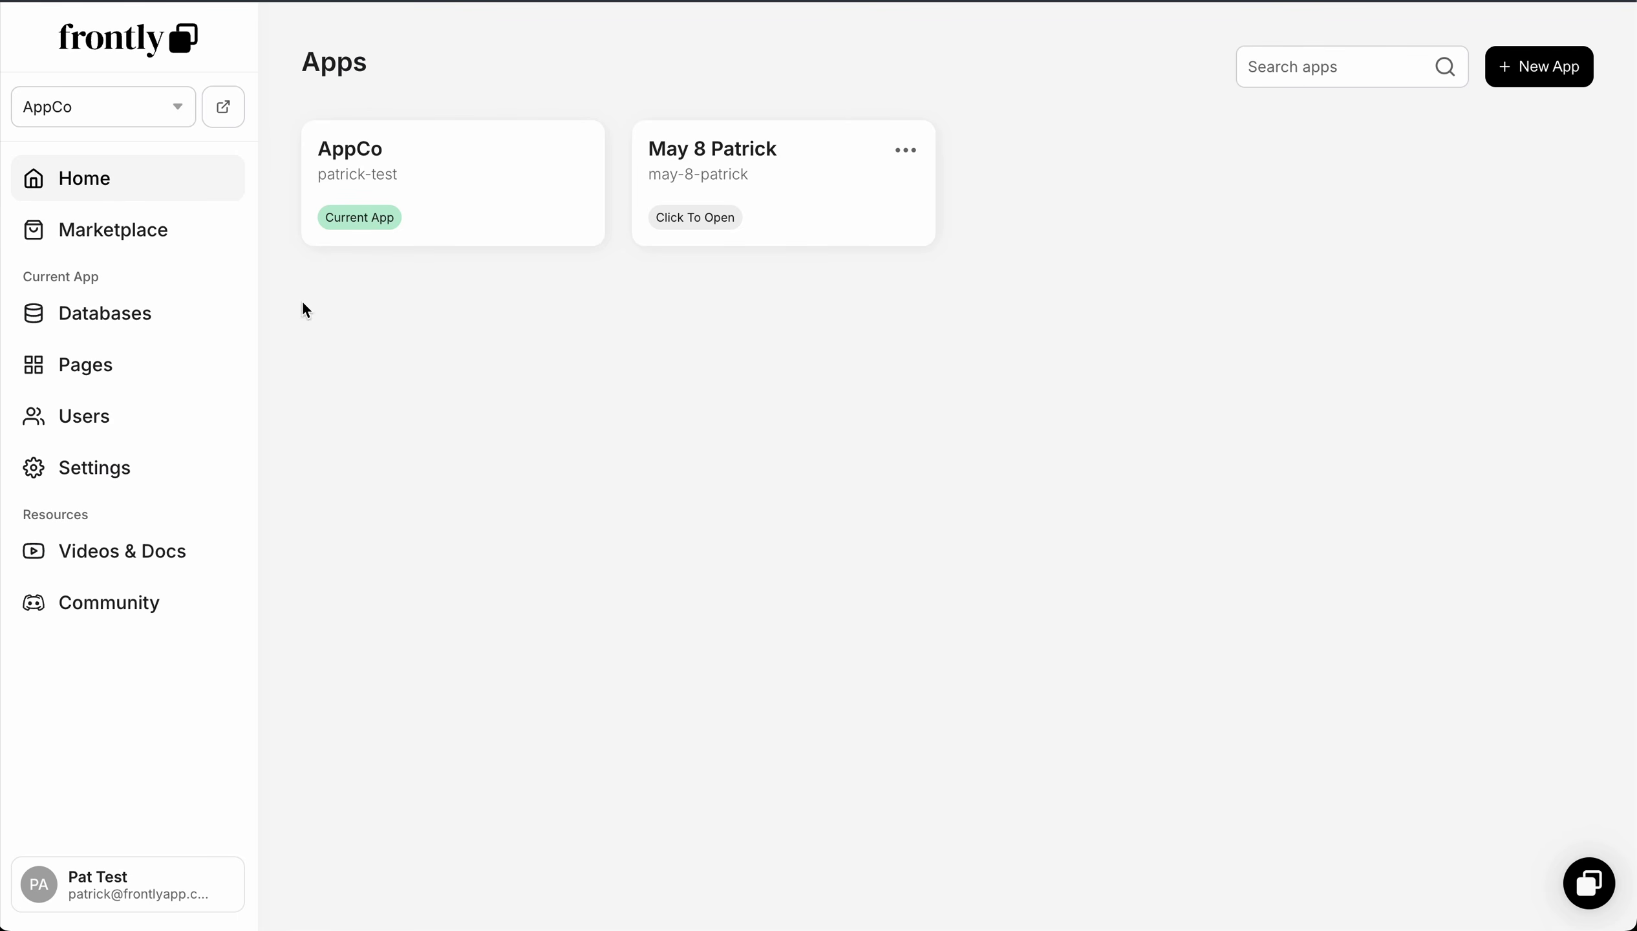
Step: Browse the community page listings in the Marketplace and return to the Frontly dashboard
{"action": "left_click", "coordinate": [141, 242]}
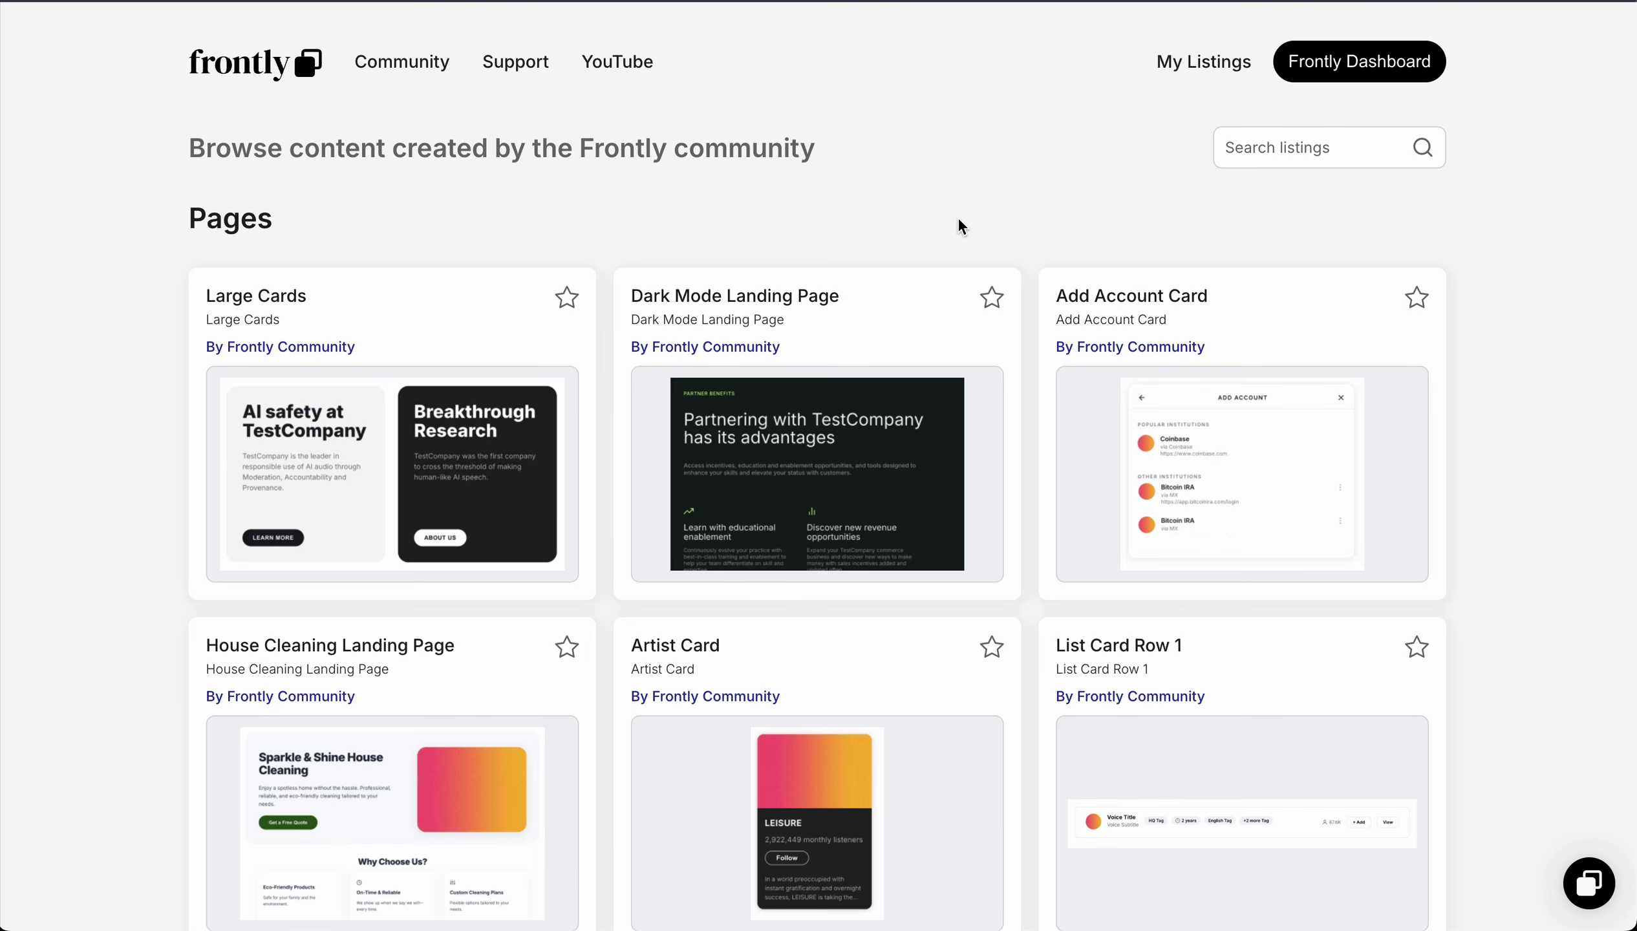
{"action": "scroll", "coordinate": [961, 226], "scroll_direction": "down", "scroll_amount": 10}
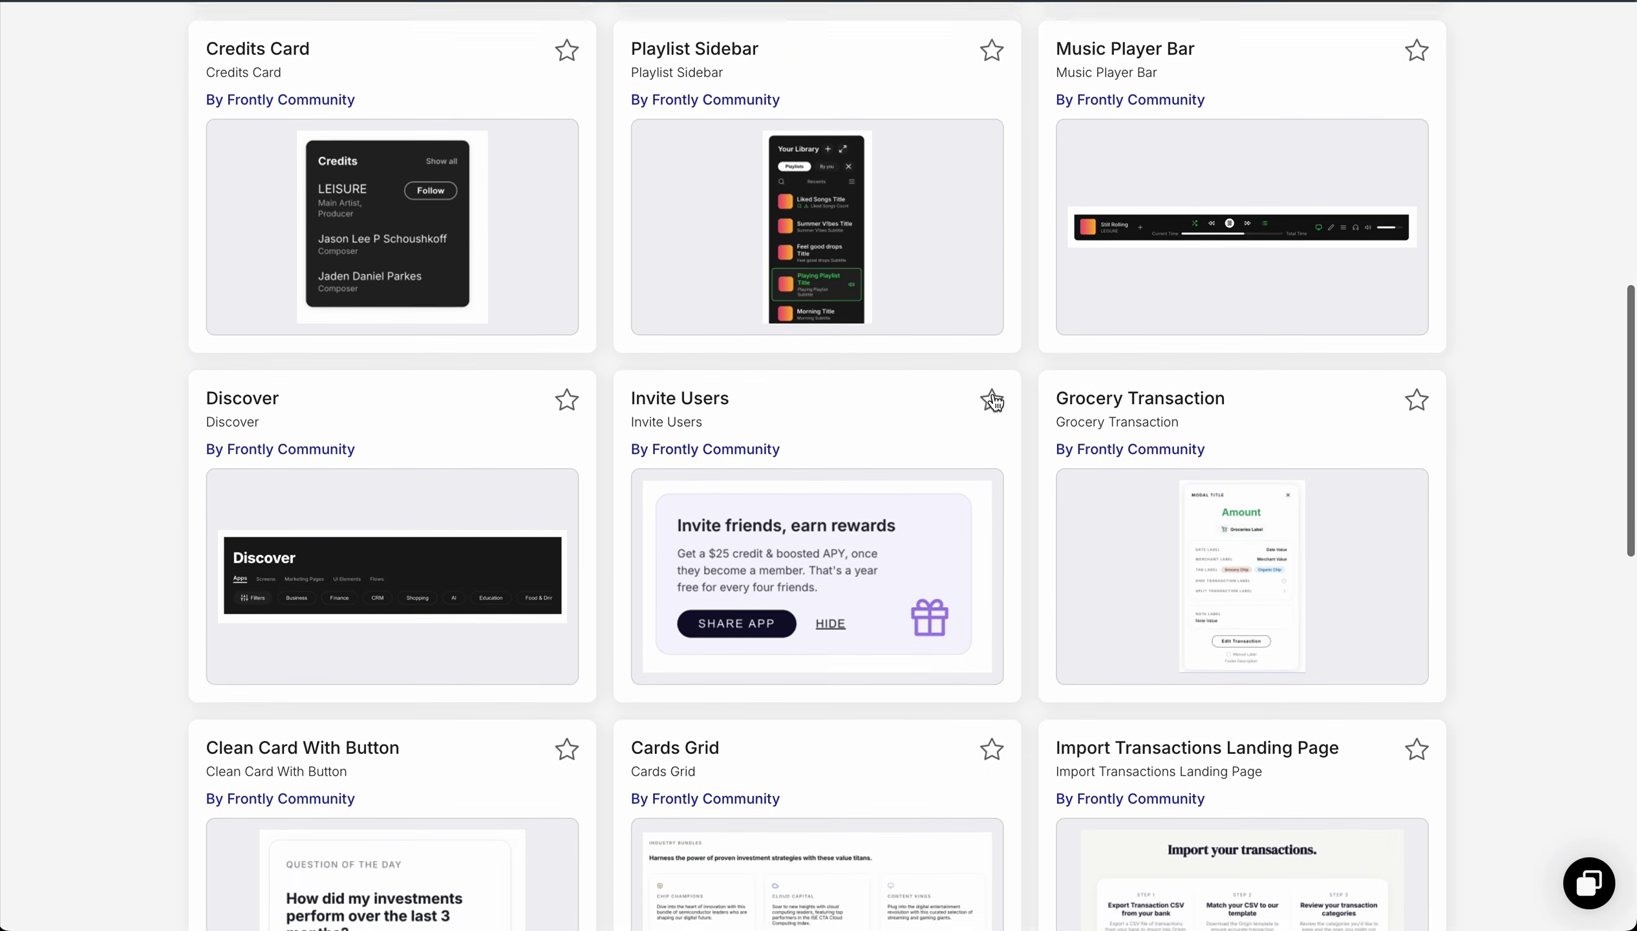
{"action": "scroll", "coordinate": [992, 402], "scroll_direction": "down", "scroll_amount": 1}
{"action": "scroll", "coordinate": [994, 402], "scroll_direction": "up", "scroll_amount": 9}
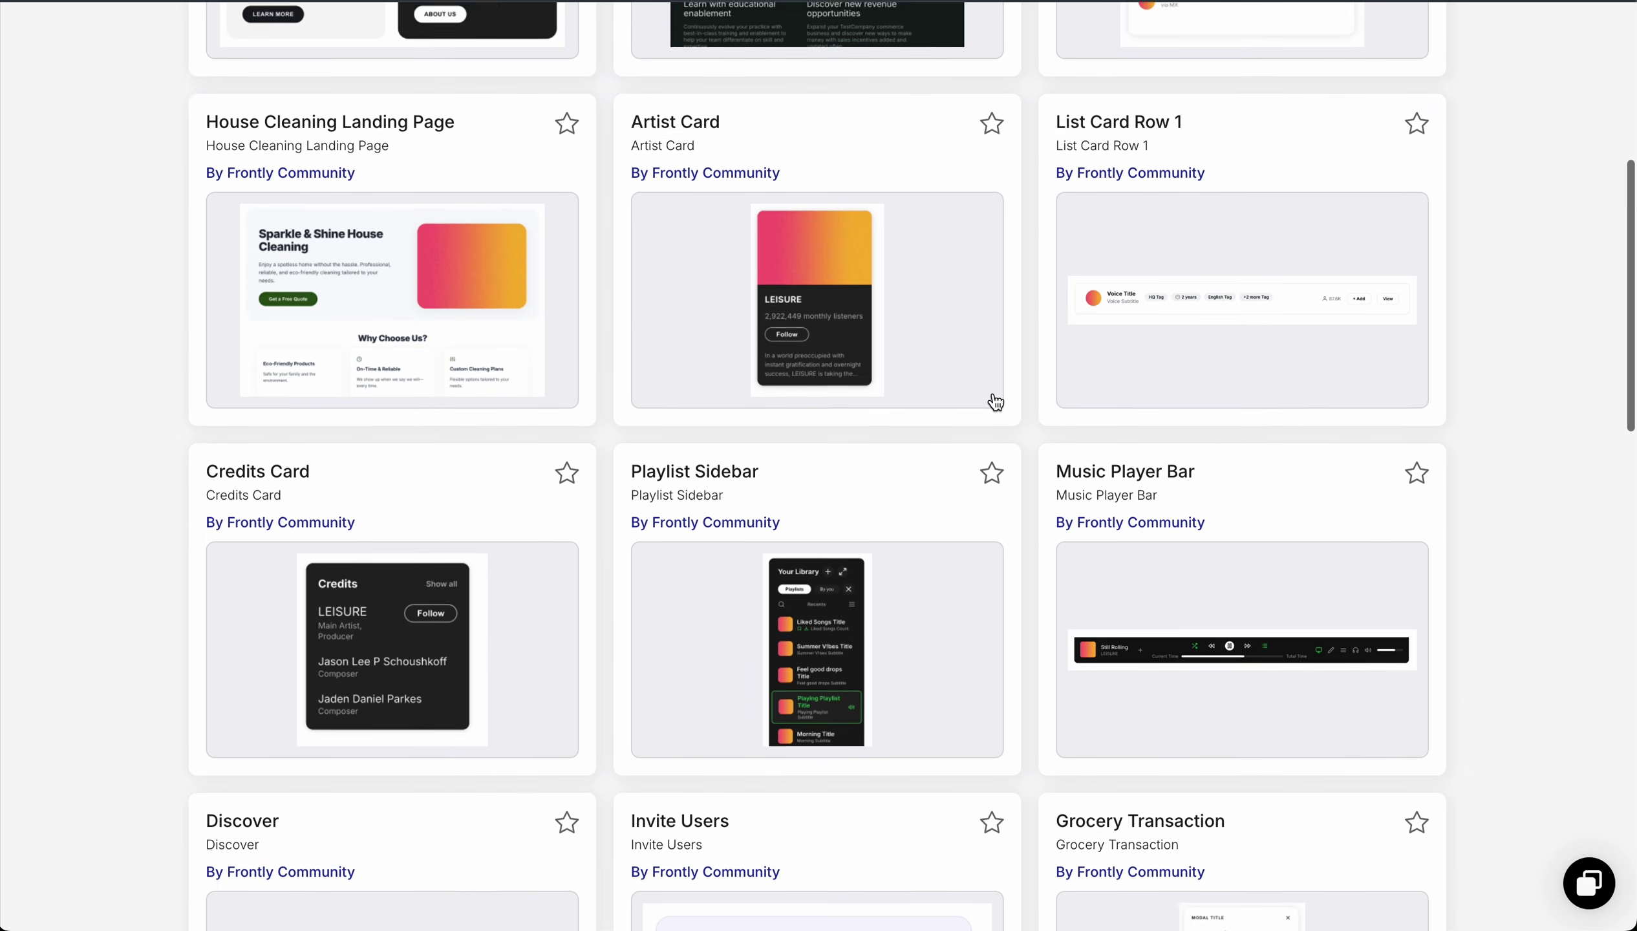
{"action": "scroll", "coordinate": [995, 402], "scroll_direction": "down", "scroll_amount": 6}
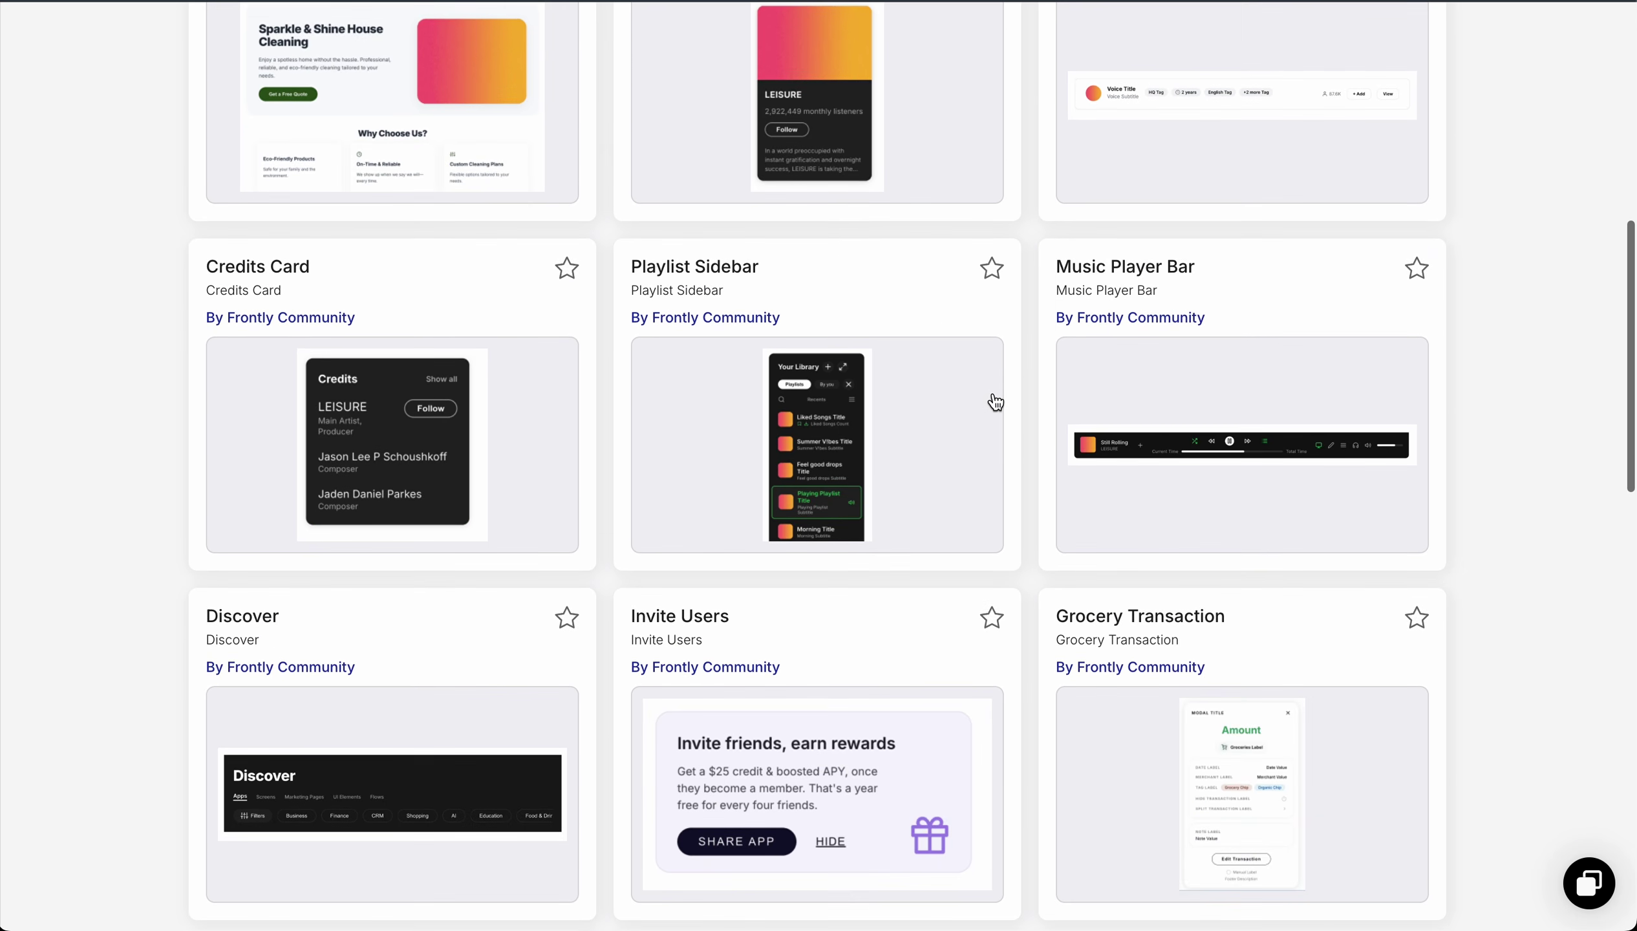
{"action": "scroll", "coordinate": [994, 402], "scroll_direction": "down", "scroll_amount": 4}
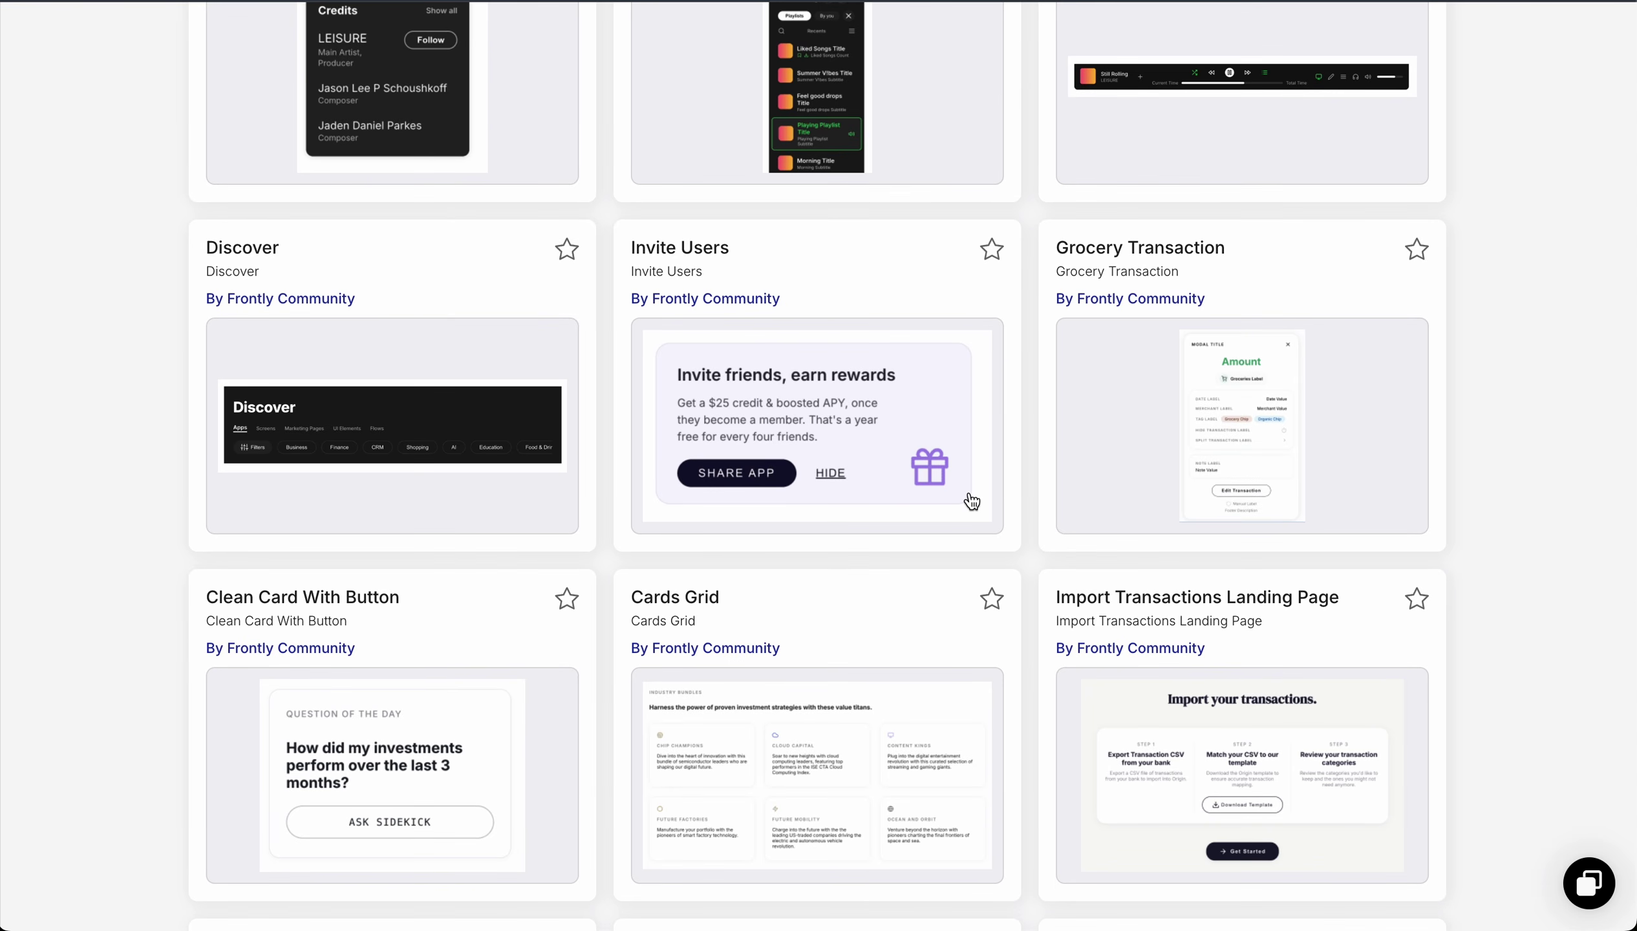
{"action": "scroll", "coordinate": [970, 501], "scroll_direction": "down", "scroll_amount": 2}
{"action": "scroll", "coordinate": [723, 508], "scroll_direction": "up", "scroll_amount": 5}
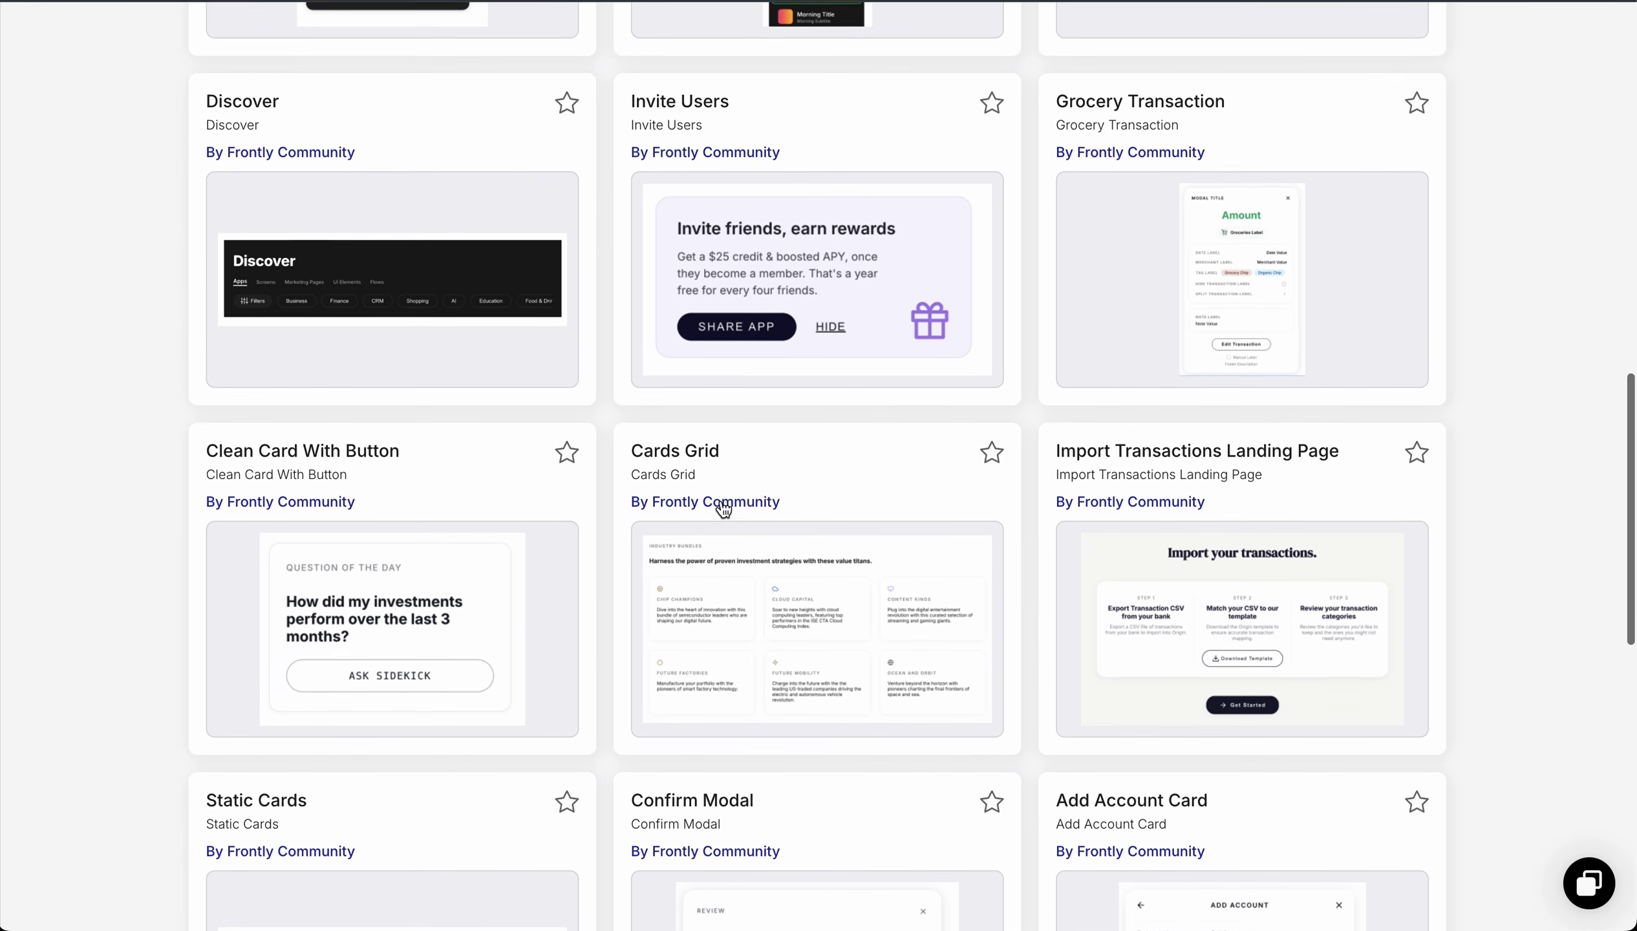
{"action": "scroll", "coordinate": [722, 509], "scroll_direction": "up", "scroll_amount": 9}
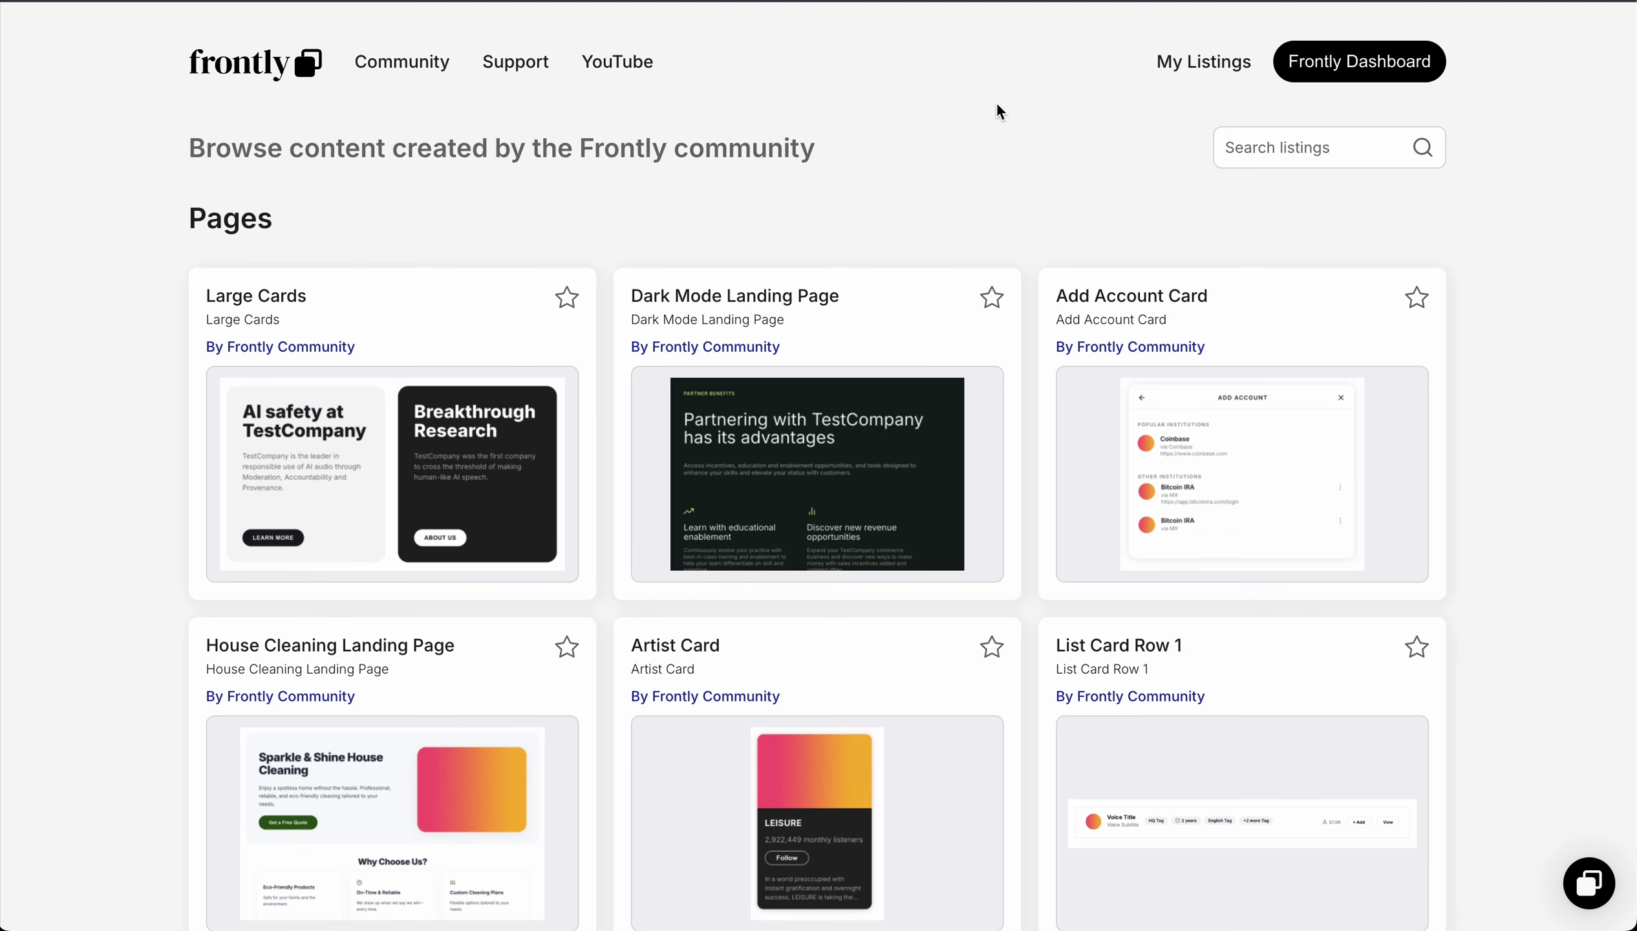
{"action": "left_click", "coordinate": [1337, 62]}
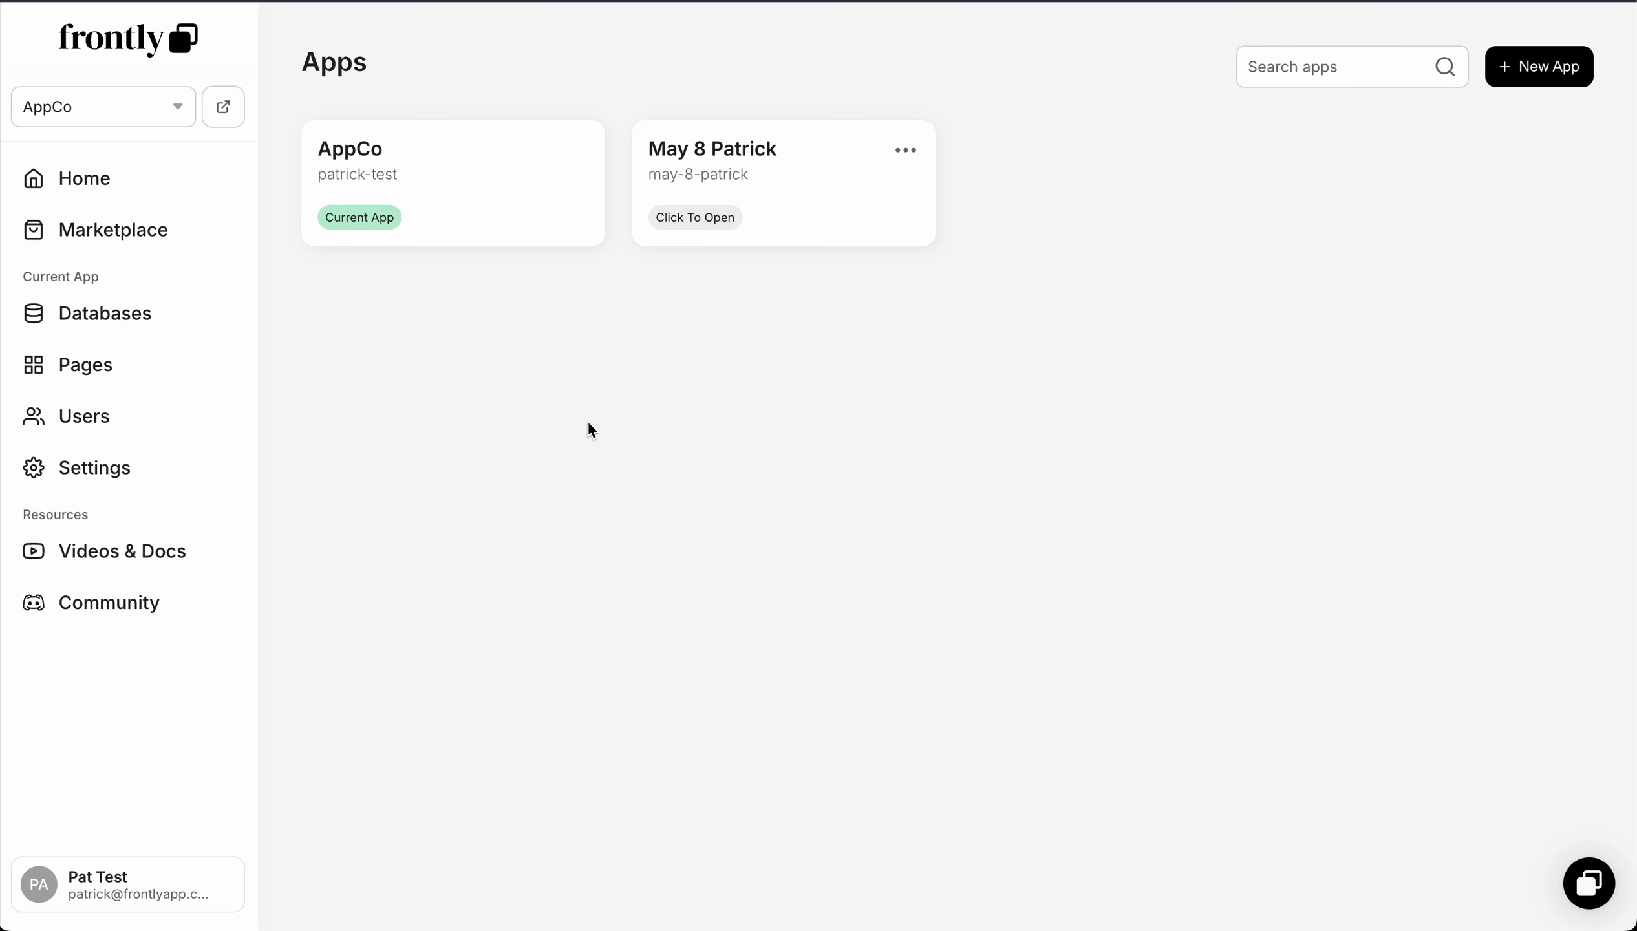
Step: View the current app's databases and review the database types offered for a new one without adding any
{"action": "left_click", "coordinate": [141, 329]}
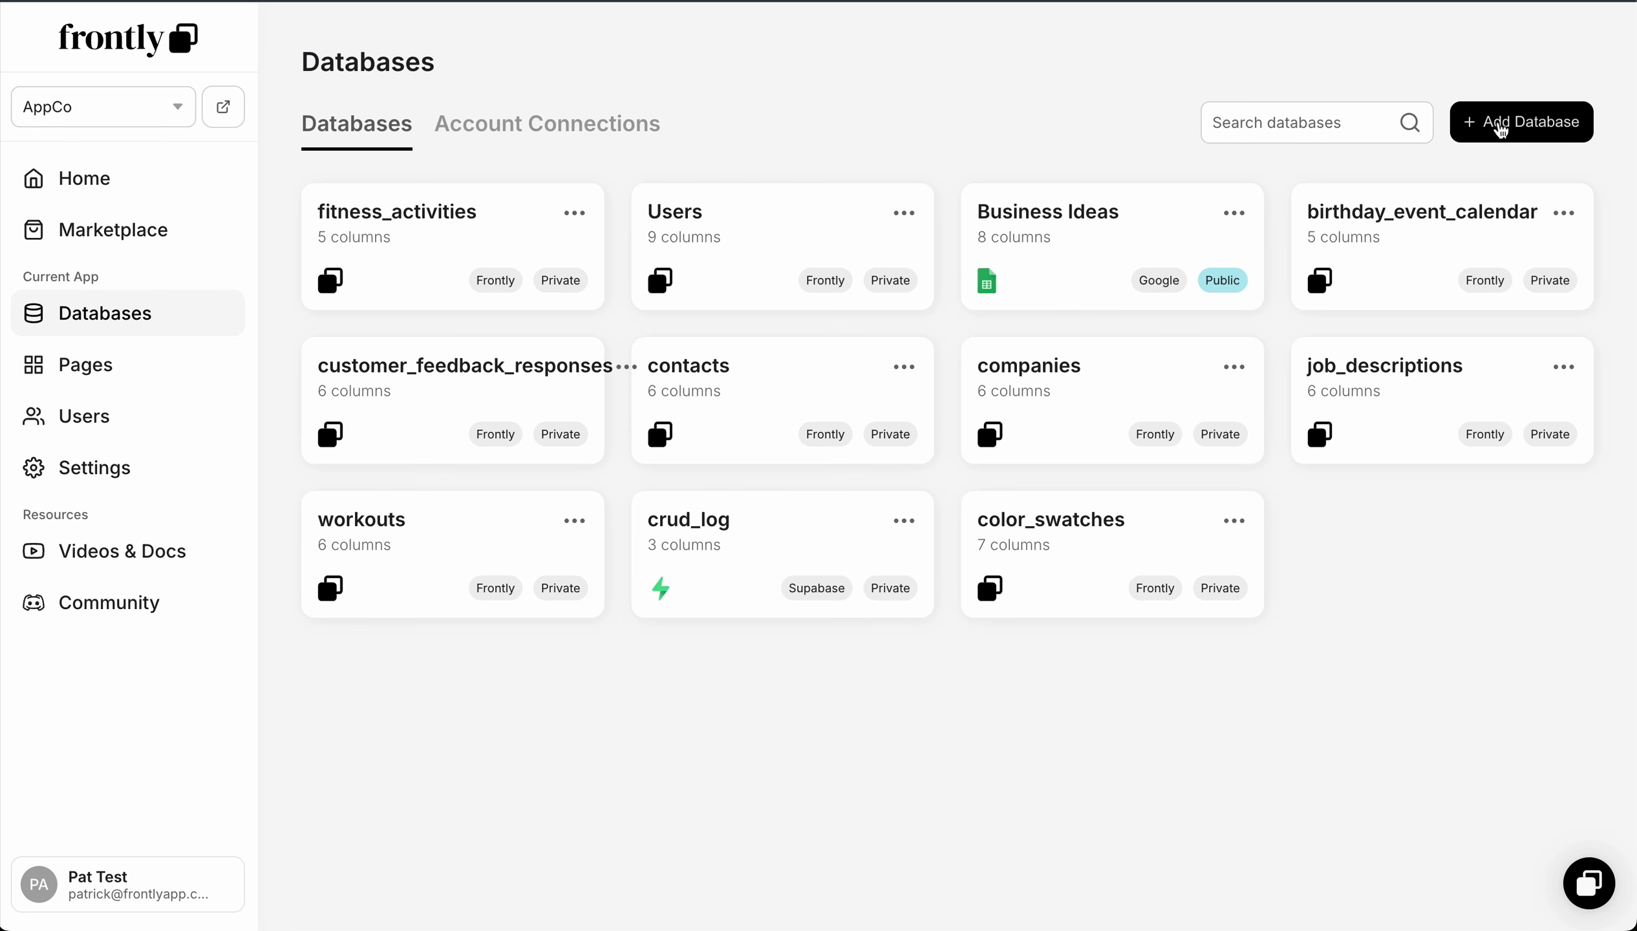
{"action": "left_click", "coordinate": [1500, 129]}
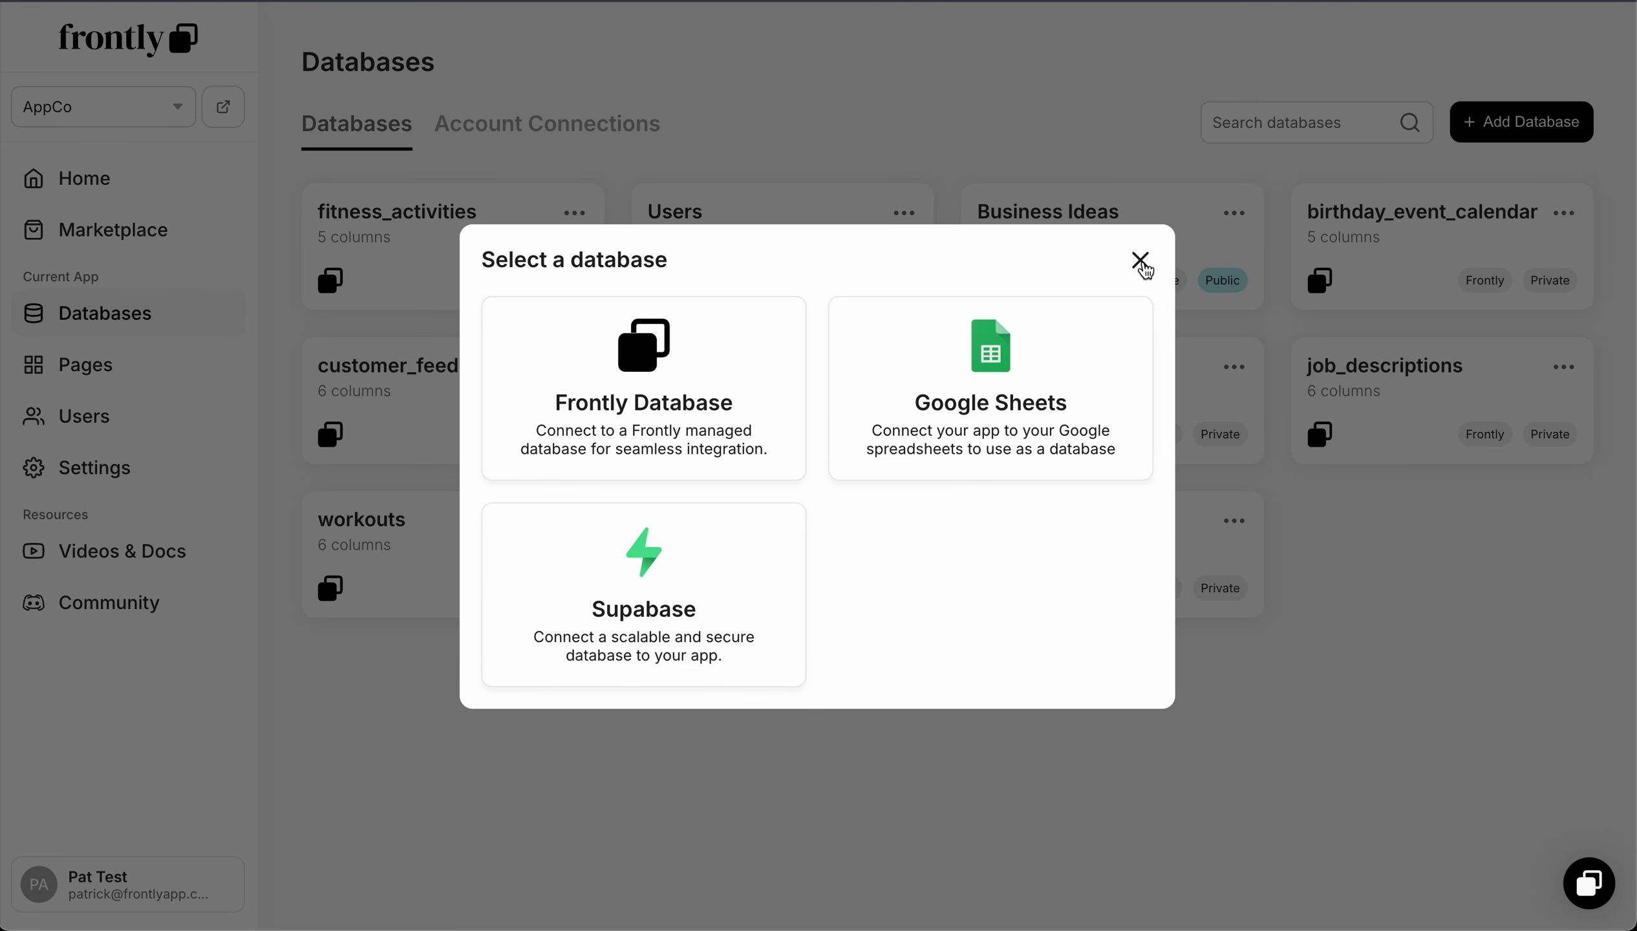
{"action": "left_click", "coordinate": [1140, 261]}
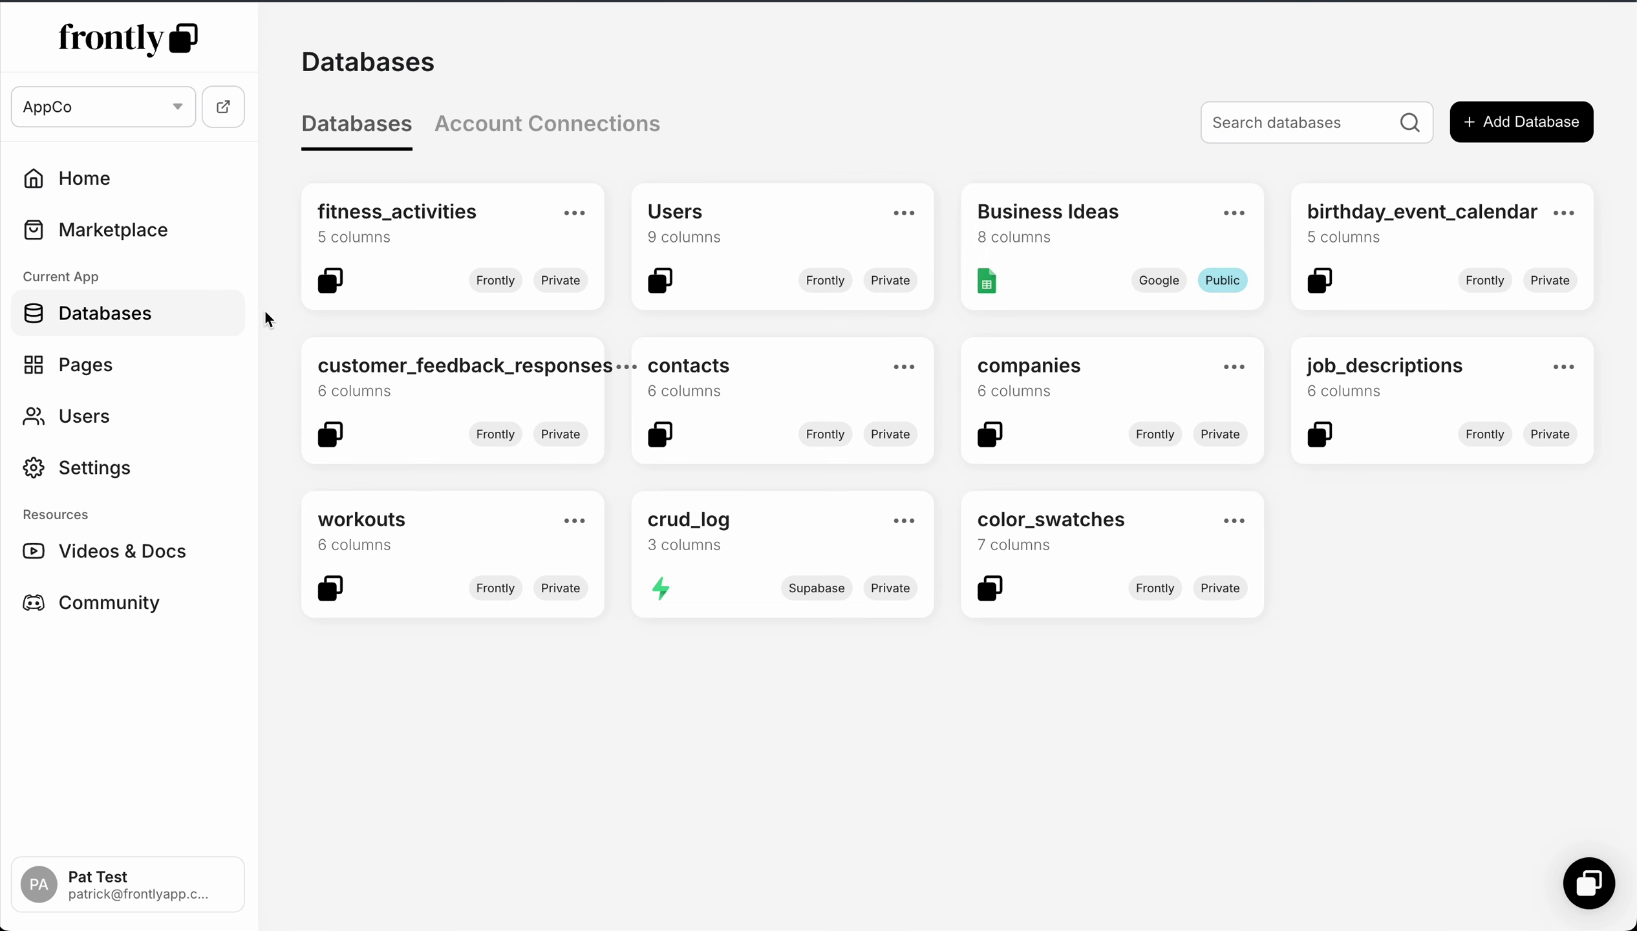
Step: View the app's pages and look at the form for creating a new page, closing it without creating one
{"action": "left_click", "coordinate": [125, 375]}
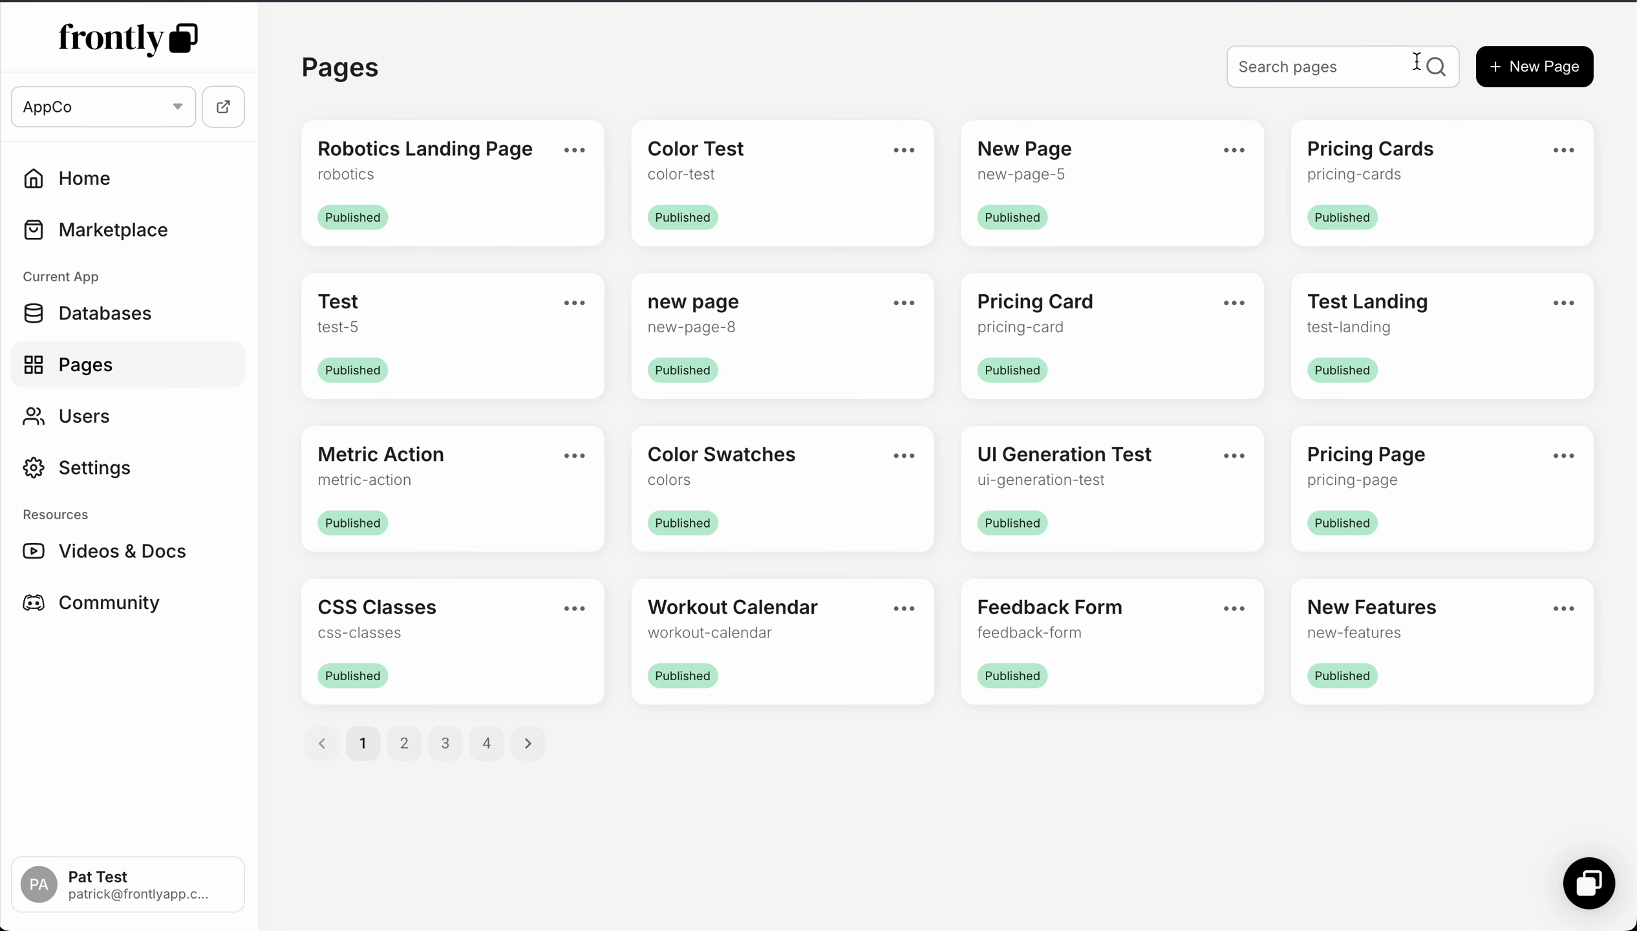
{"action": "left_click", "coordinate": [1540, 72]}
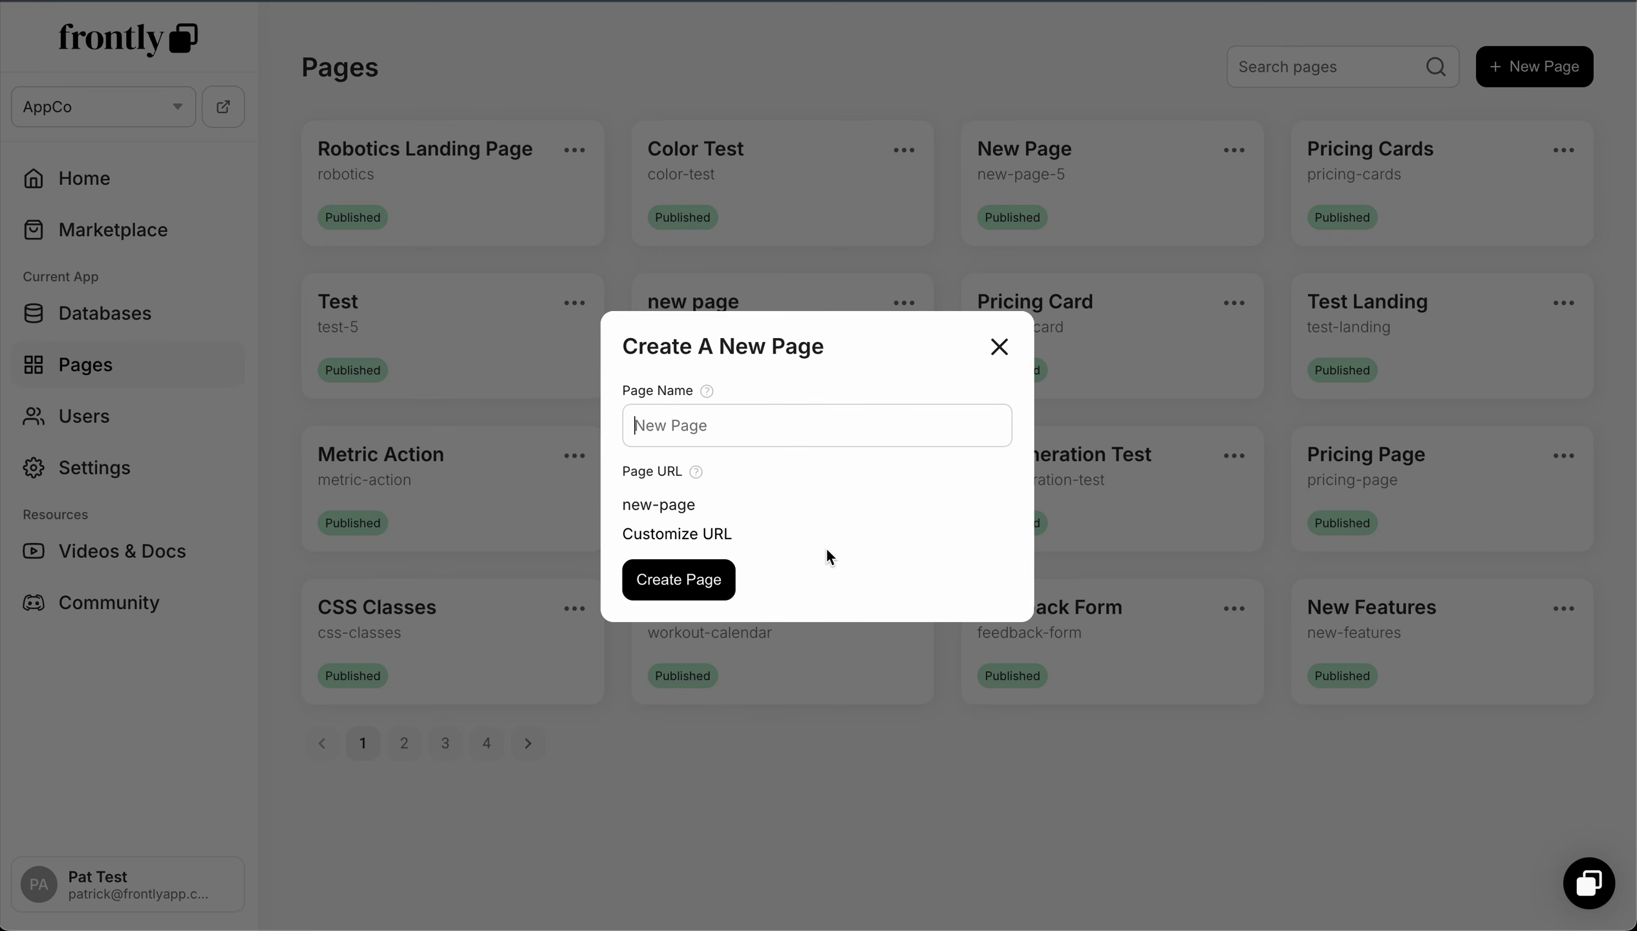
{"action": "left_click", "coordinate": [529, 419]}
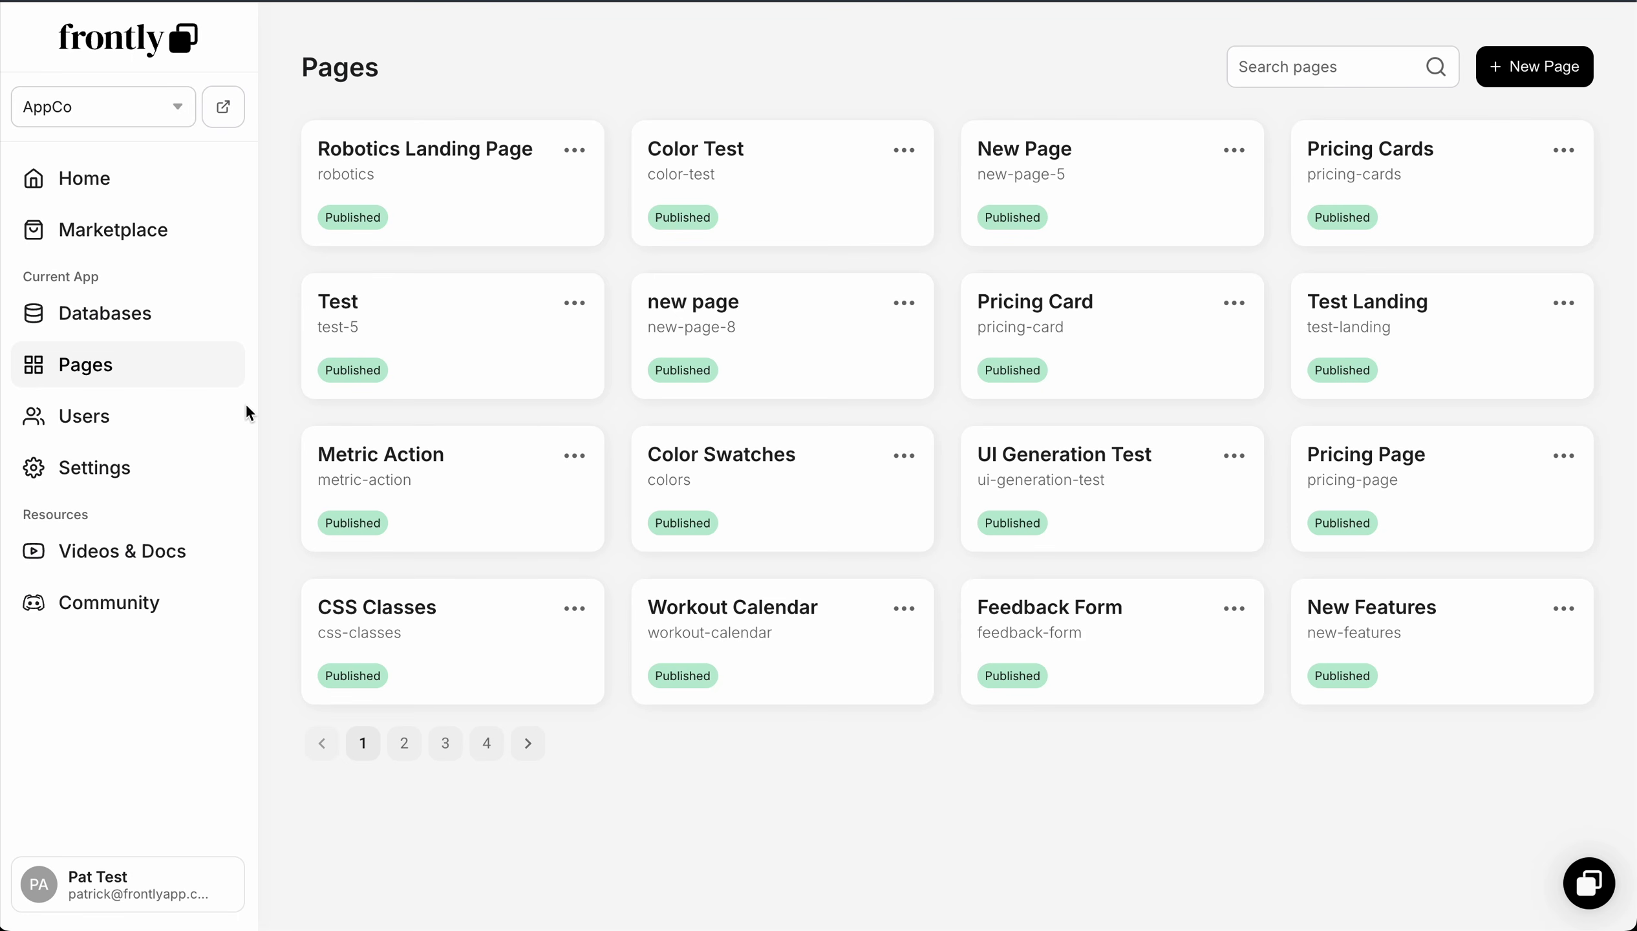
Step: View the app's users and check the role choices in the new-user form, closing it without creating a user
{"action": "left_click", "coordinate": [129, 423]}
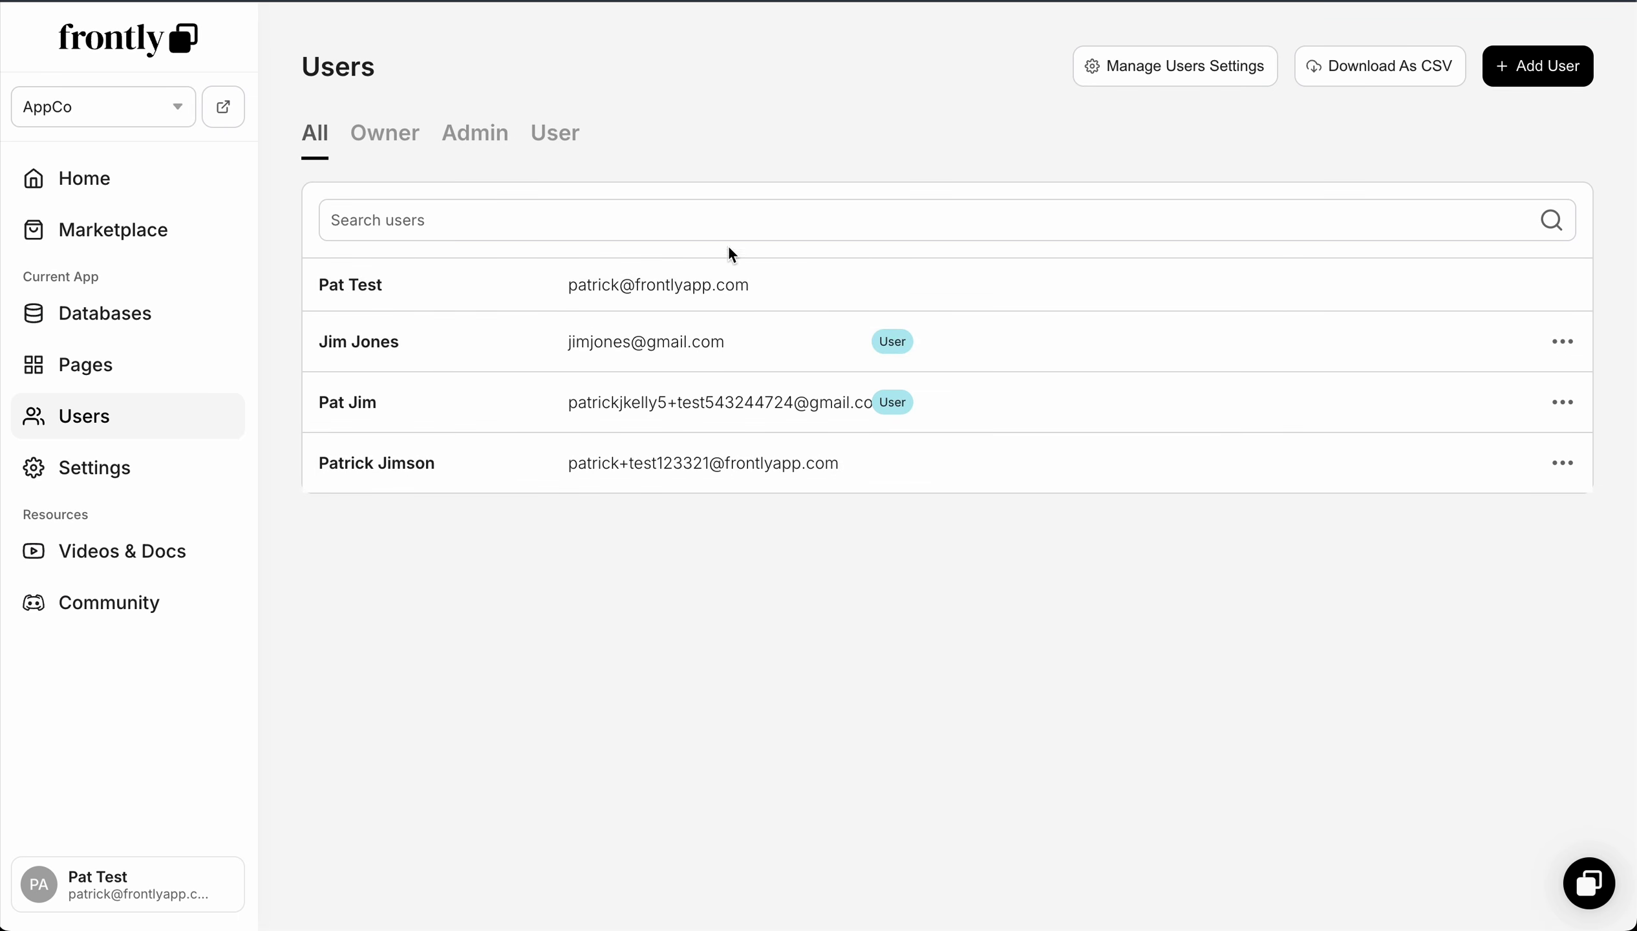
{"action": "left_click", "coordinate": [1532, 68]}
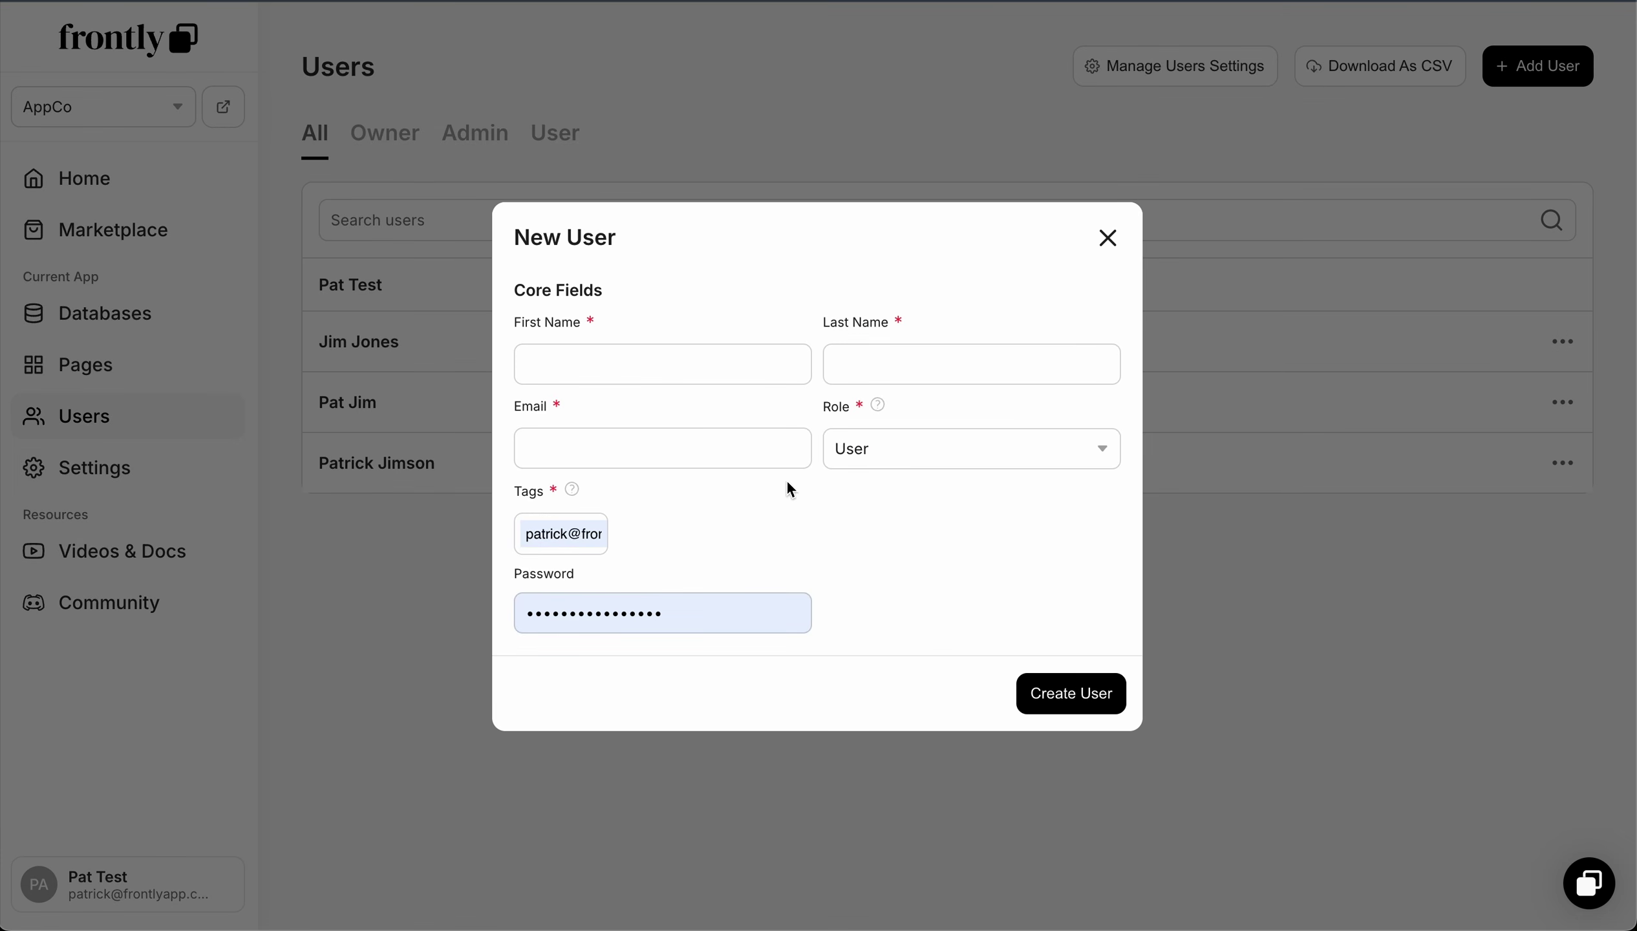
{"action": "left_click", "coordinate": [915, 464]}
{"action": "left_click", "coordinate": [754, 512]}
{"action": "left_click", "coordinate": [783, 175]}
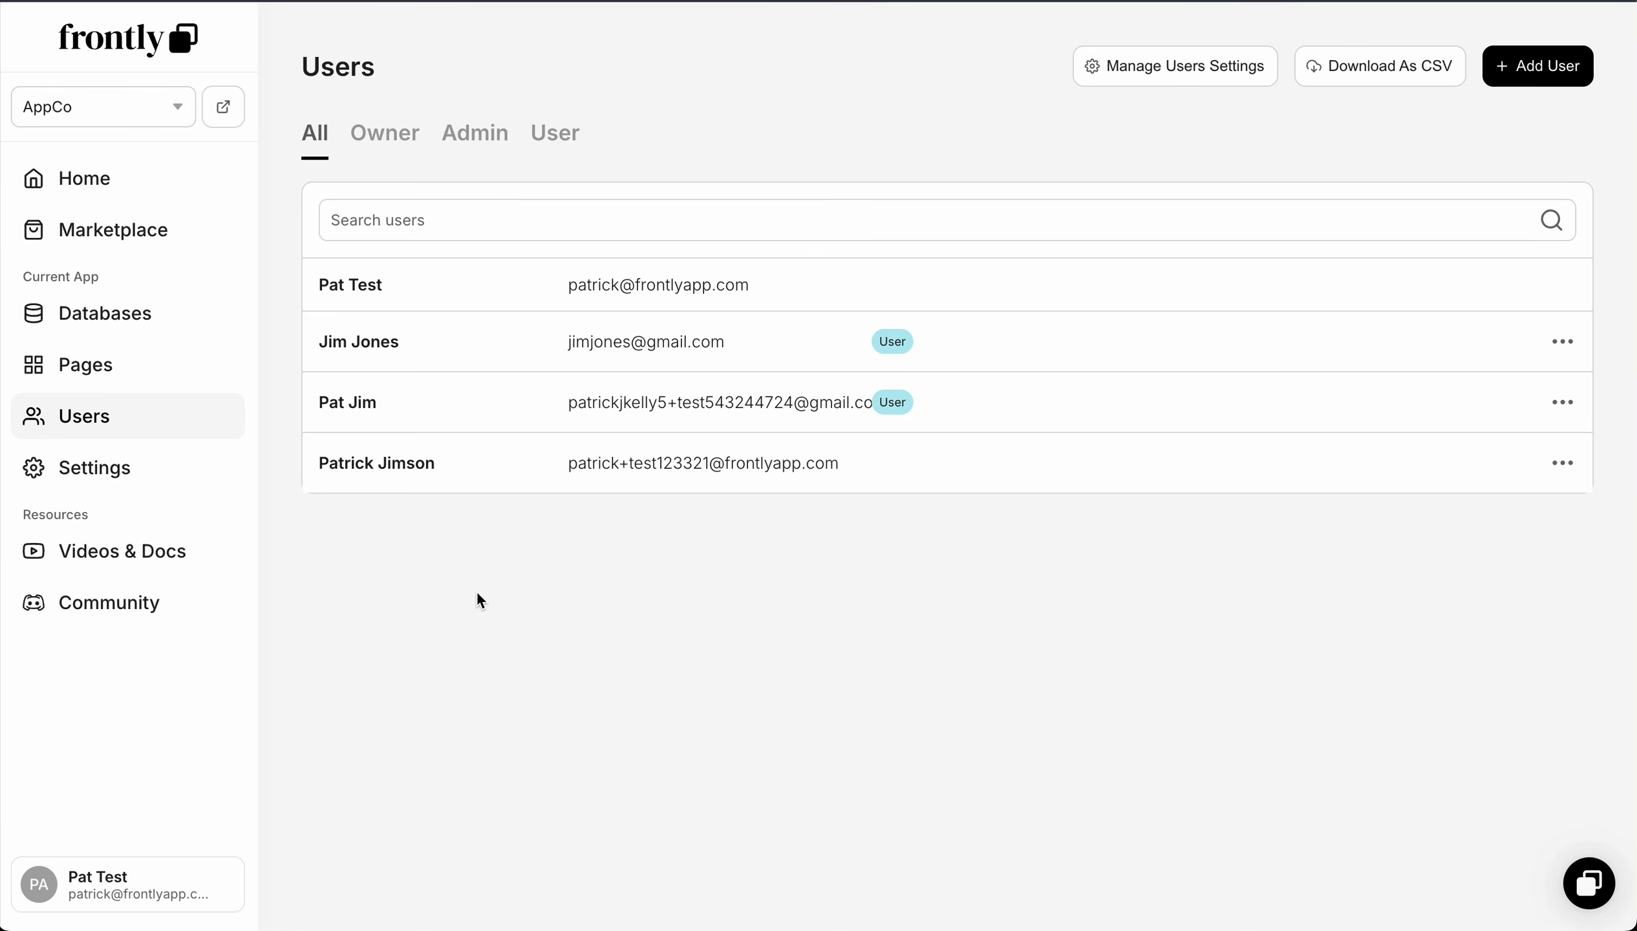
Step: Look through the app settings categories and the General settings, and return to the settings overview
{"action": "left_click", "coordinate": [135, 480]}
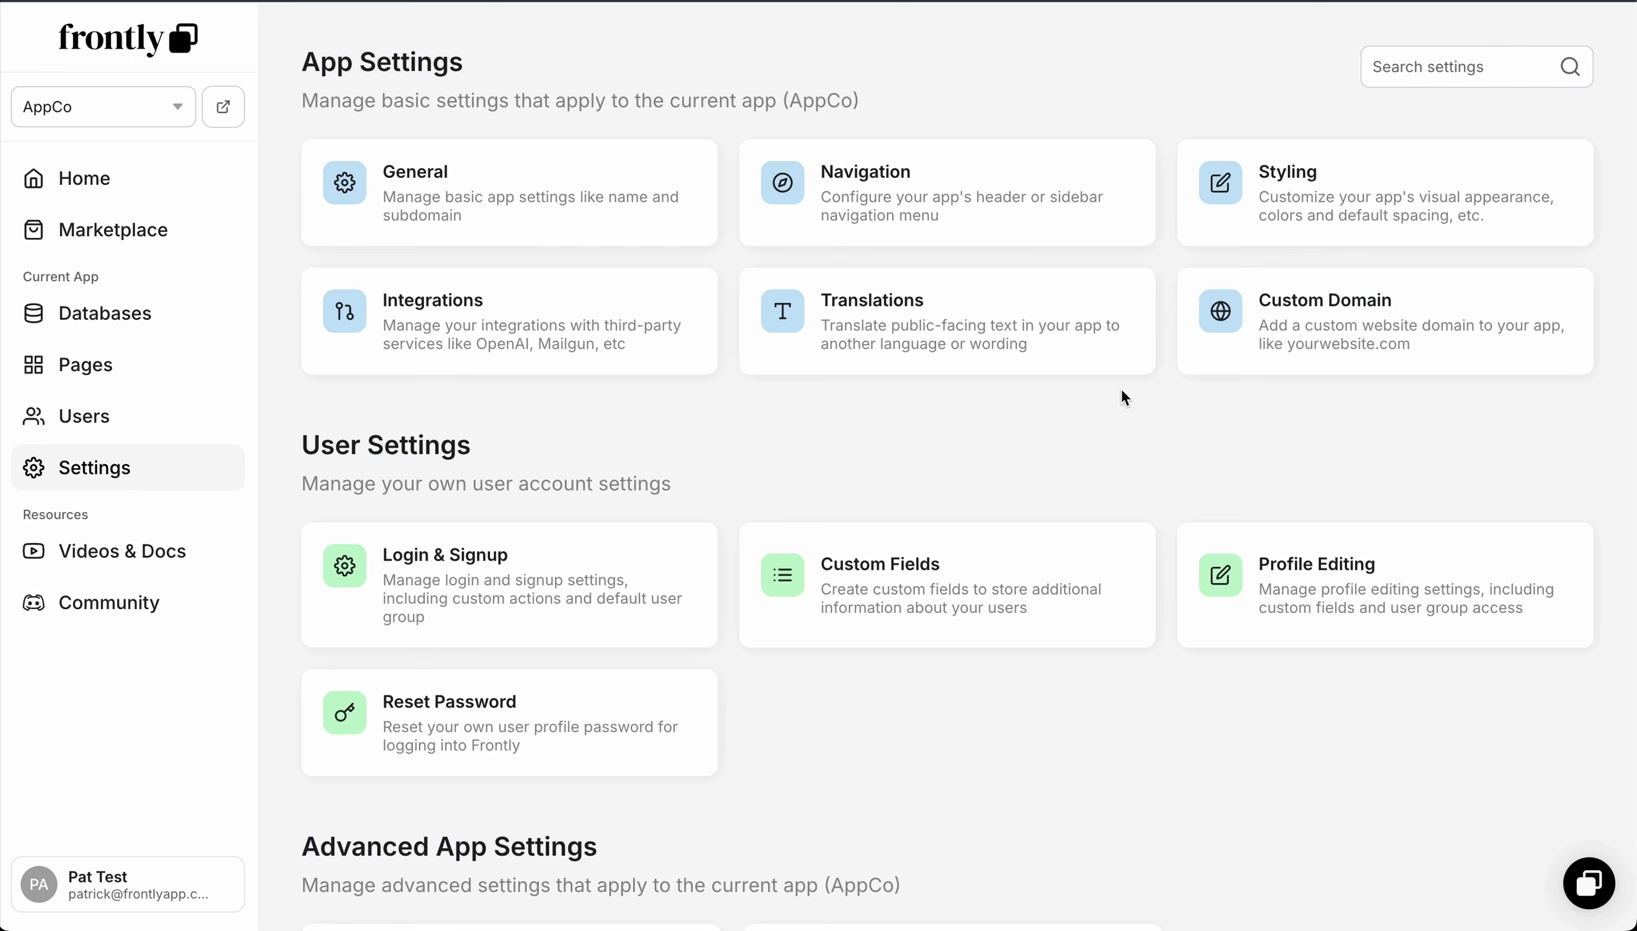
{"action": "scroll", "coordinate": [1089, 454], "scroll_direction": "down", "scroll_amount": 5}
{"action": "scroll", "coordinate": [1012, 321], "scroll_direction": "up", "scroll_amount": 5}
{"action": "left_click", "coordinate": [528, 206]}
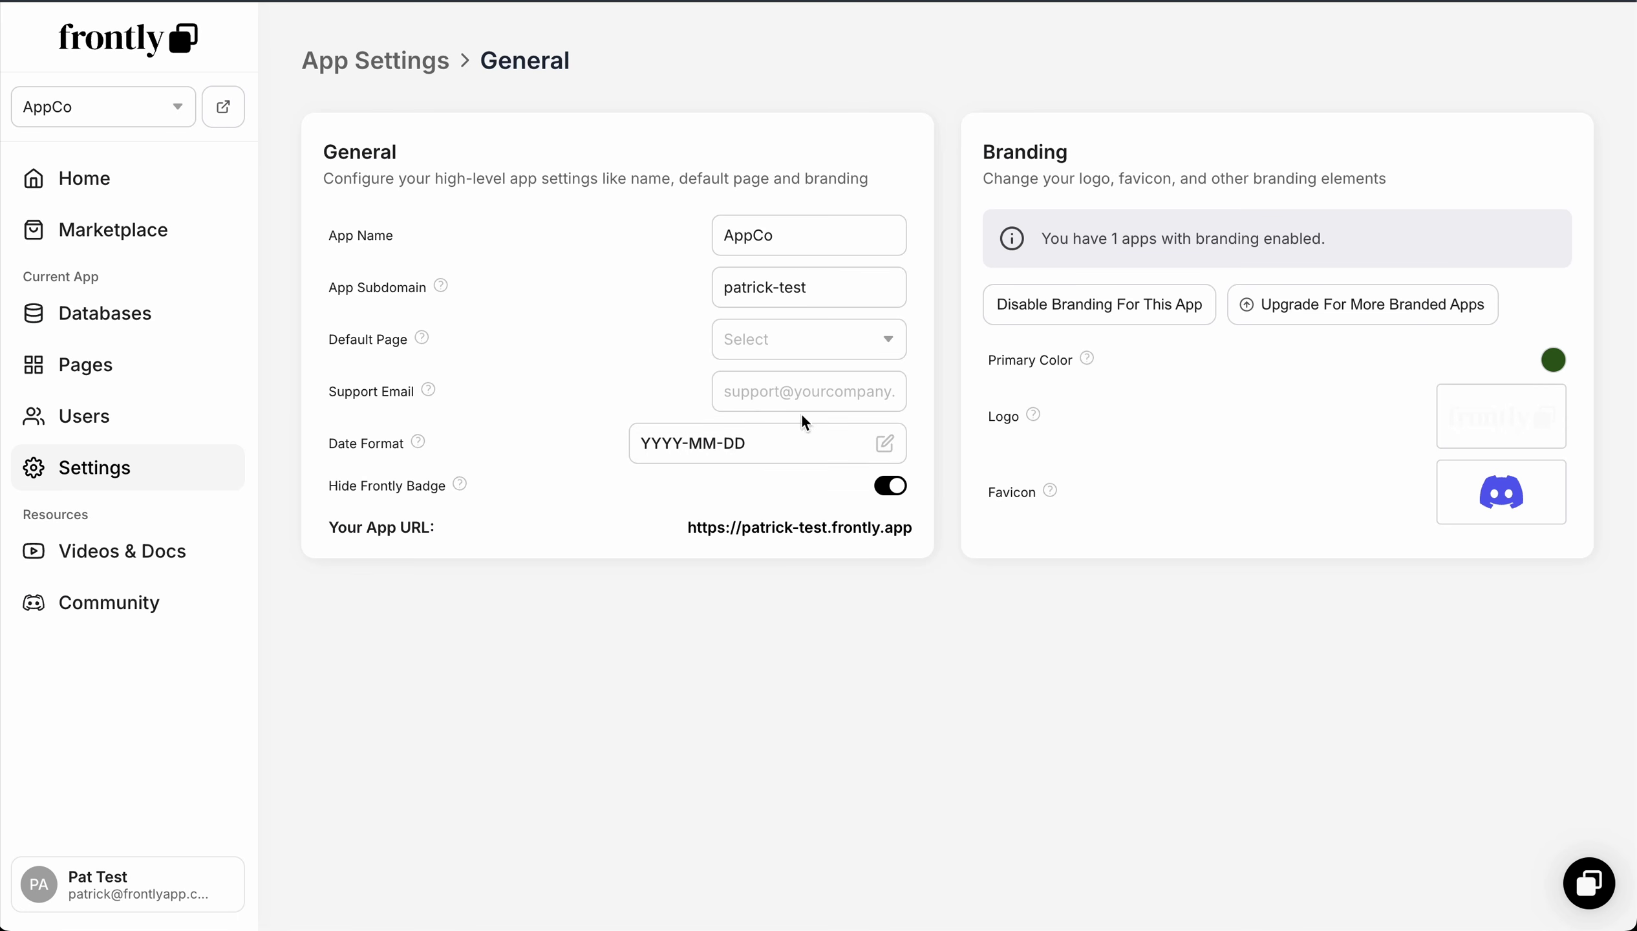
{"action": "left_click", "coordinate": [380, 64]}
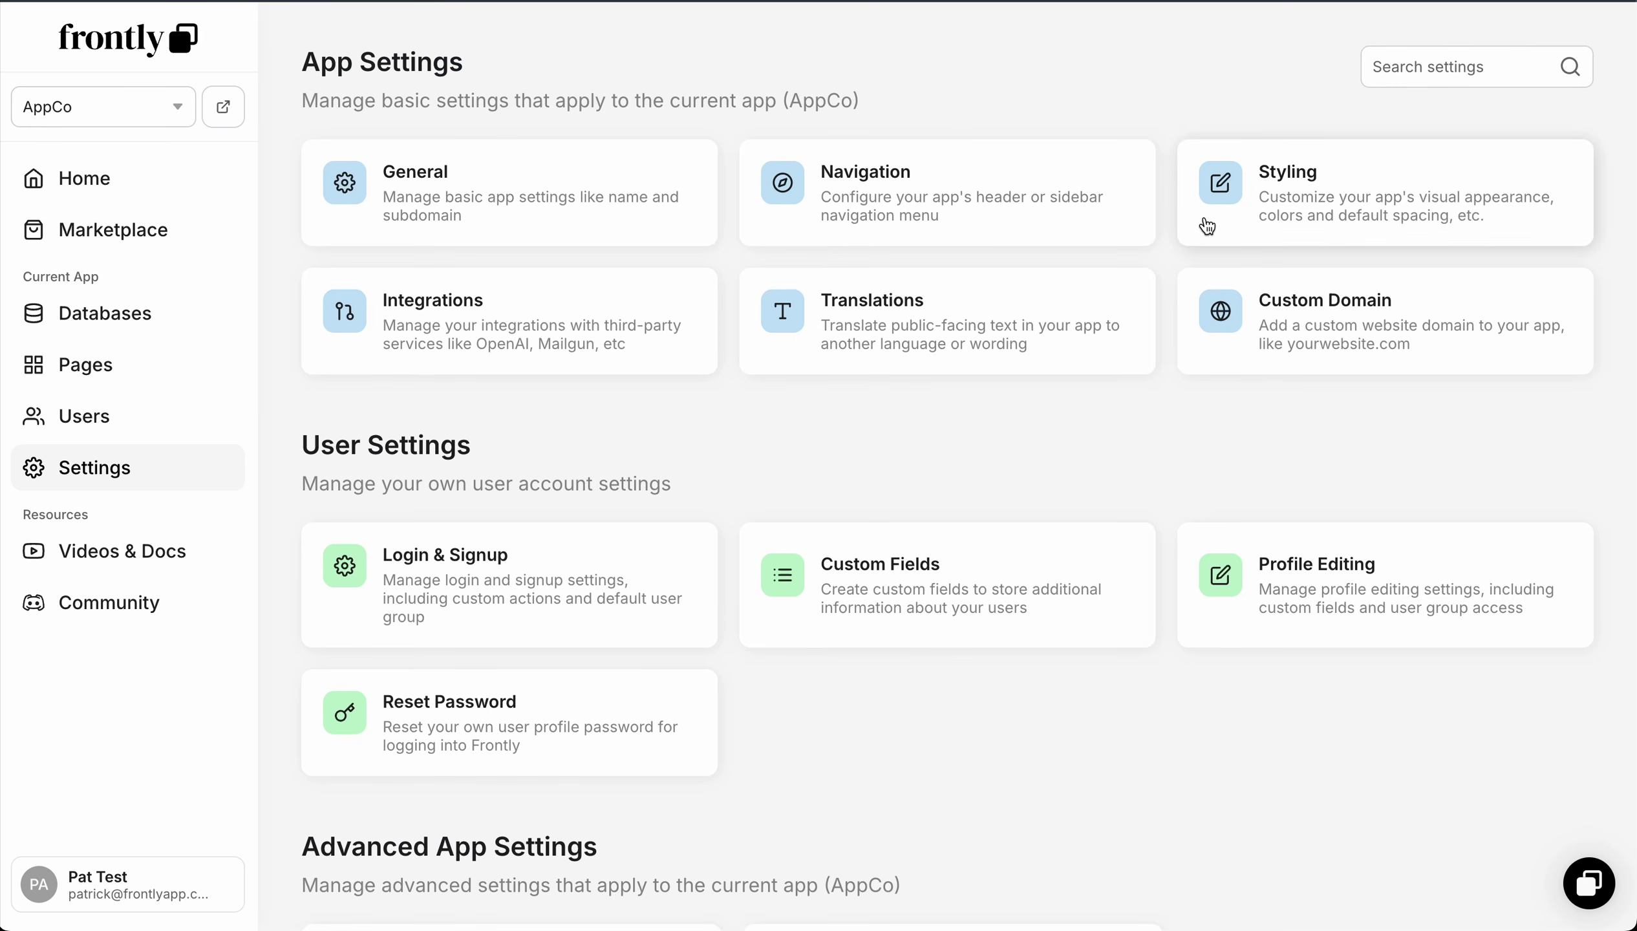
Step: In the app's Navigation settings, set the navigation type to Sidebar with the Minimal sidebar style
{"action": "left_click", "coordinate": [956, 182]}
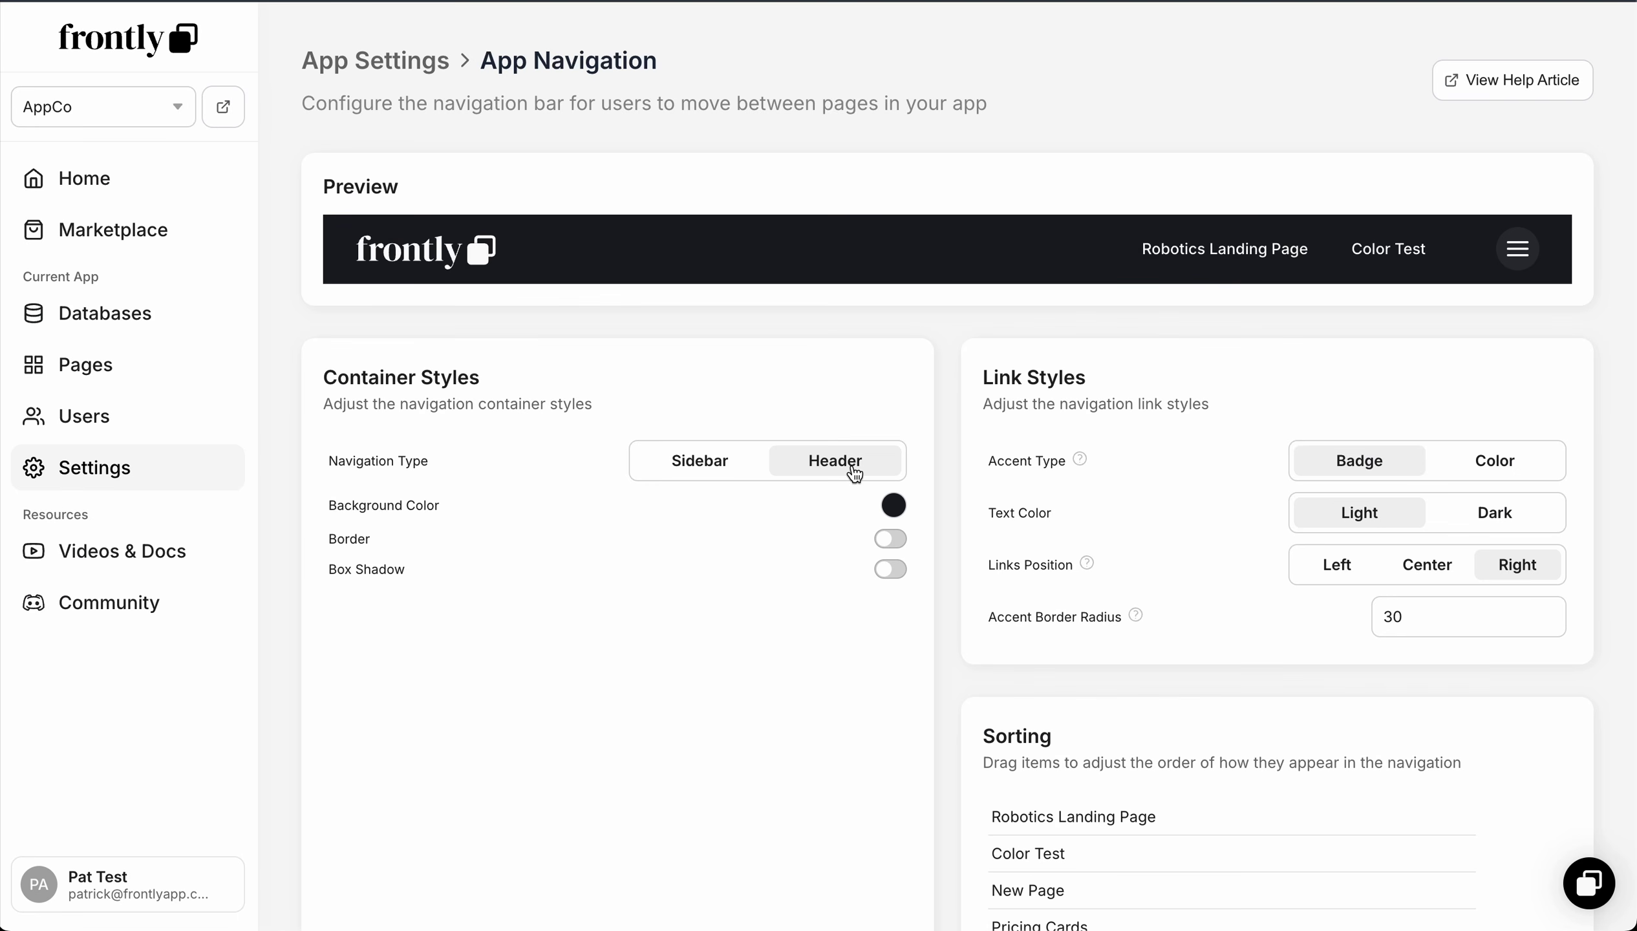
{"action": "left_click", "coordinate": [714, 462]}
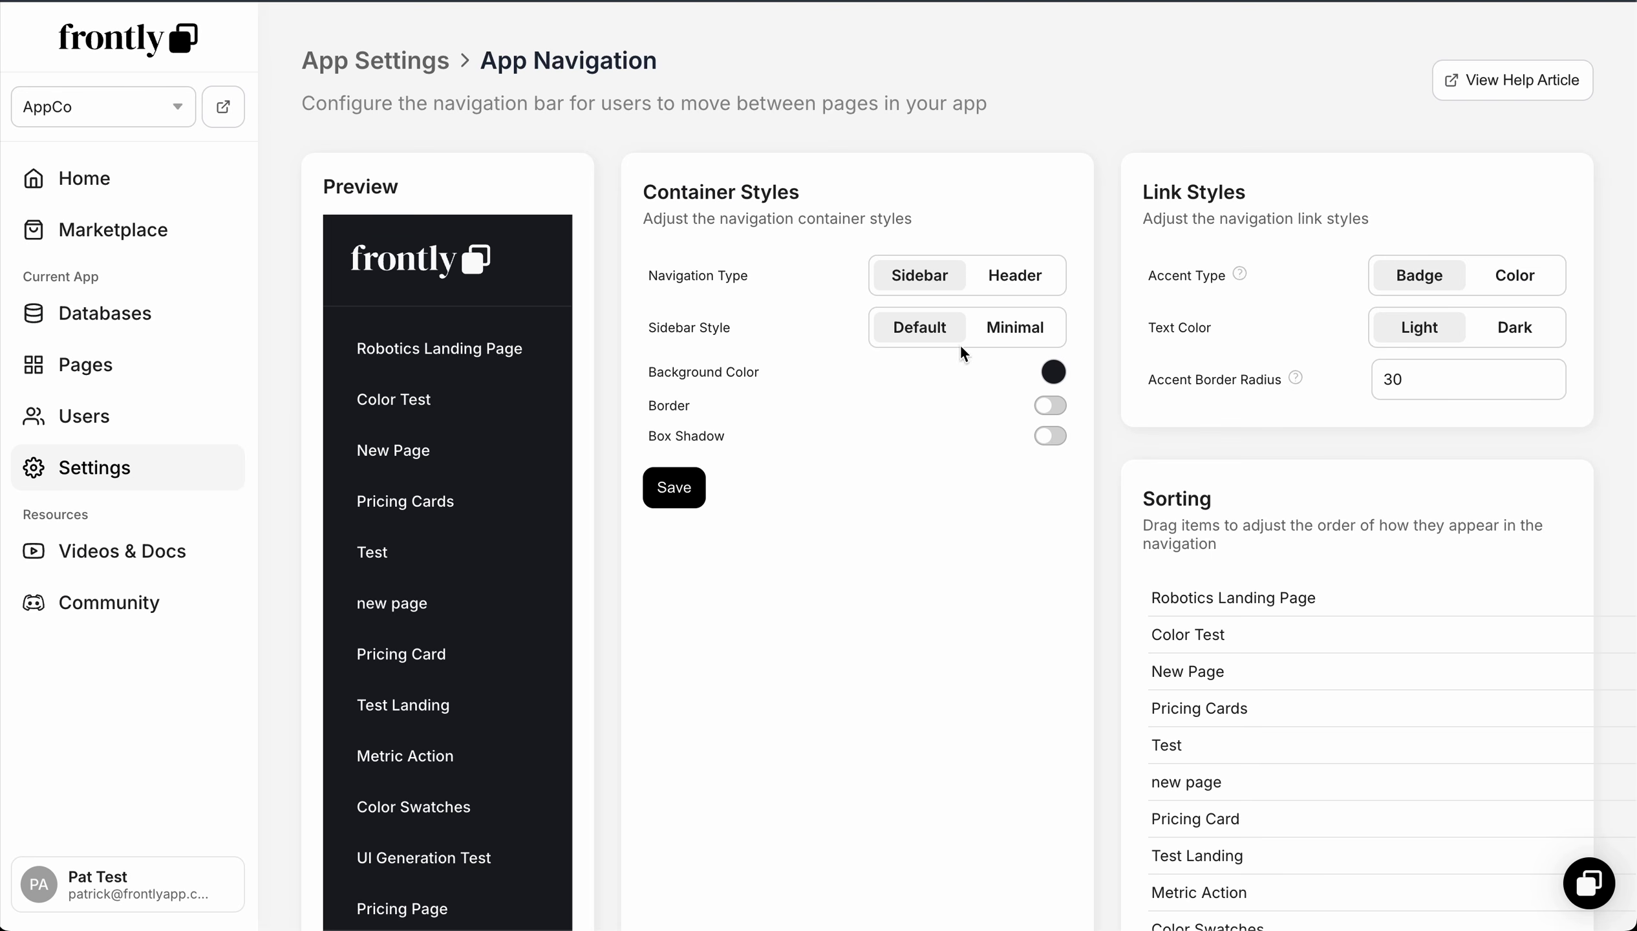
{"action": "left_click", "coordinate": [1014, 275]}
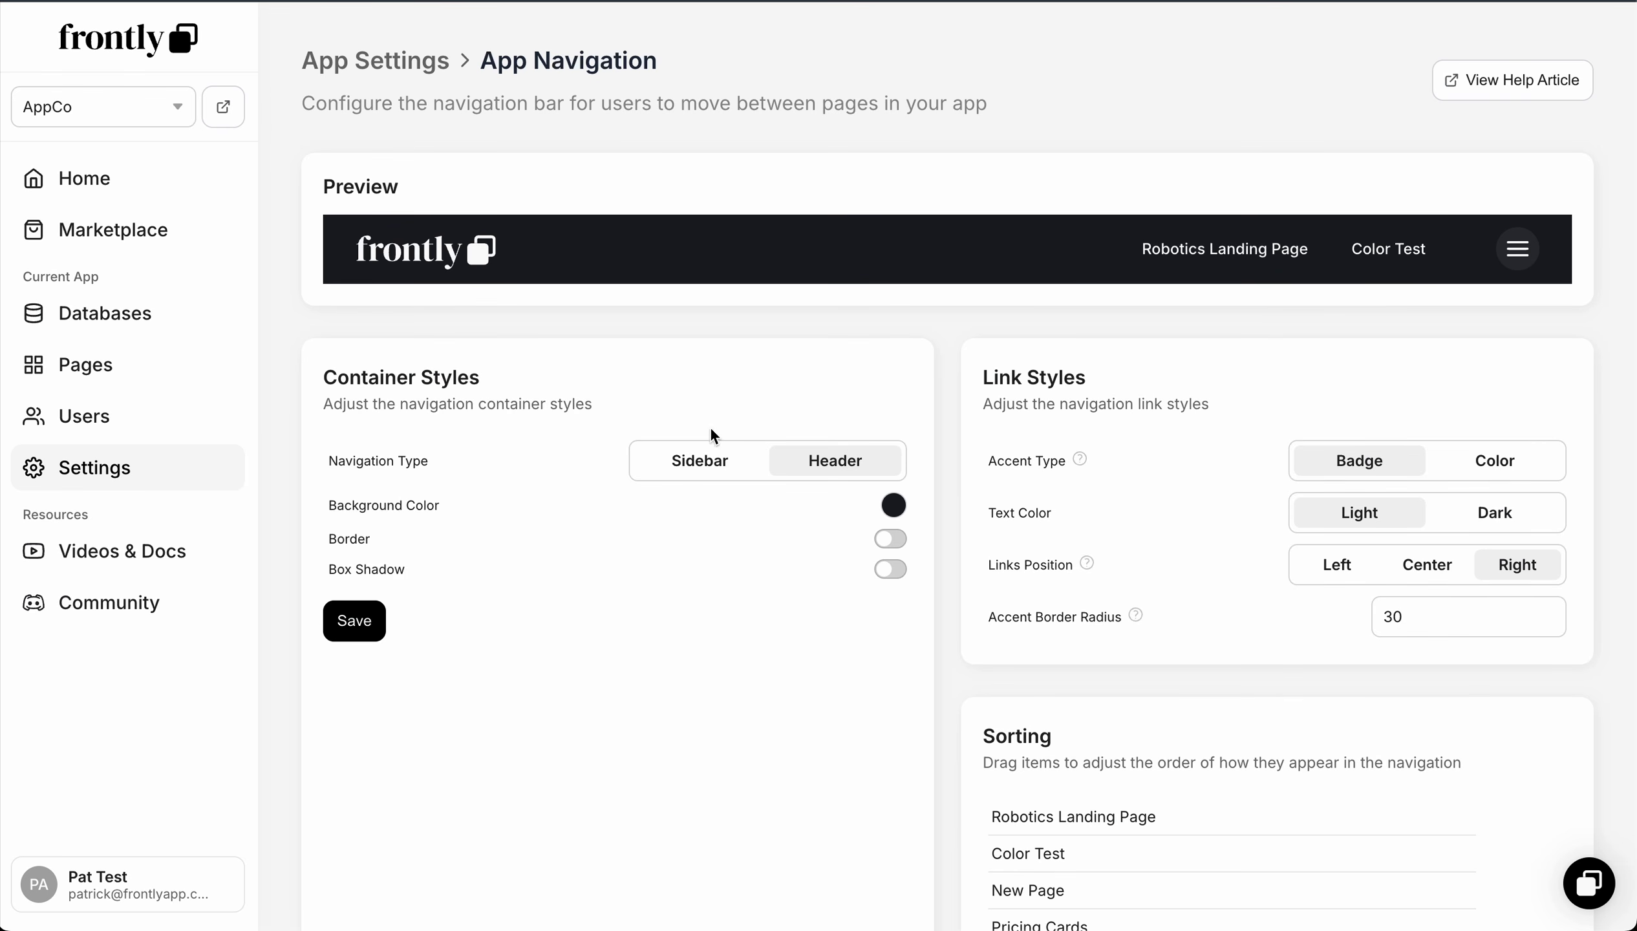
{"action": "left_click", "coordinate": [658, 460]}
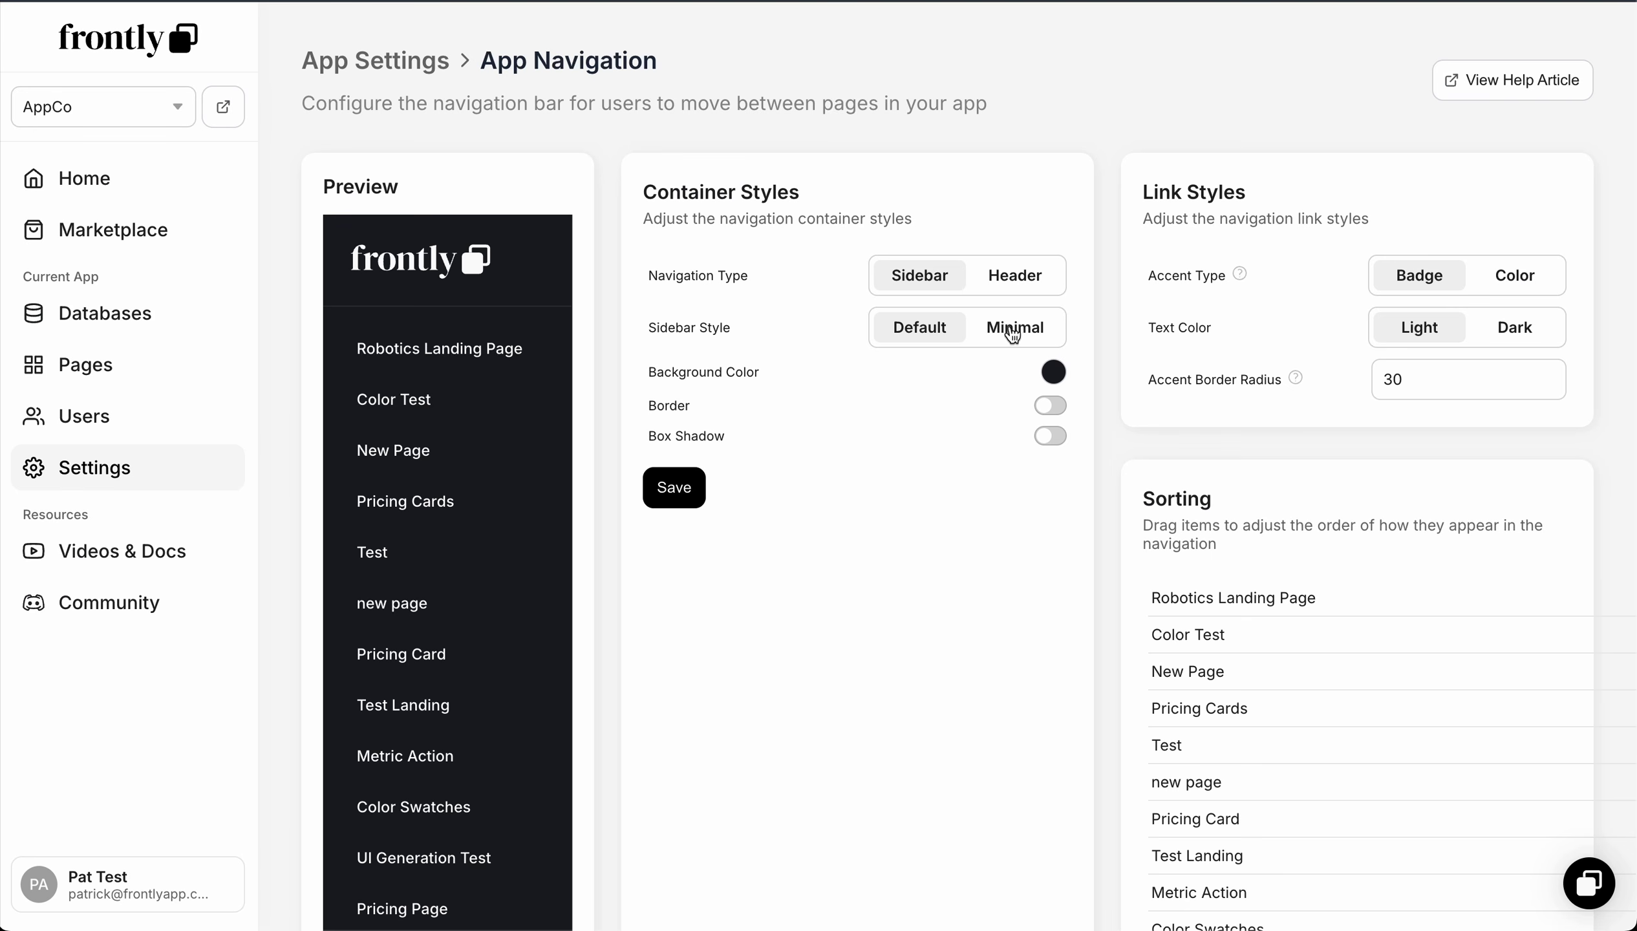
{"action": "left_click", "coordinate": [1014, 331]}
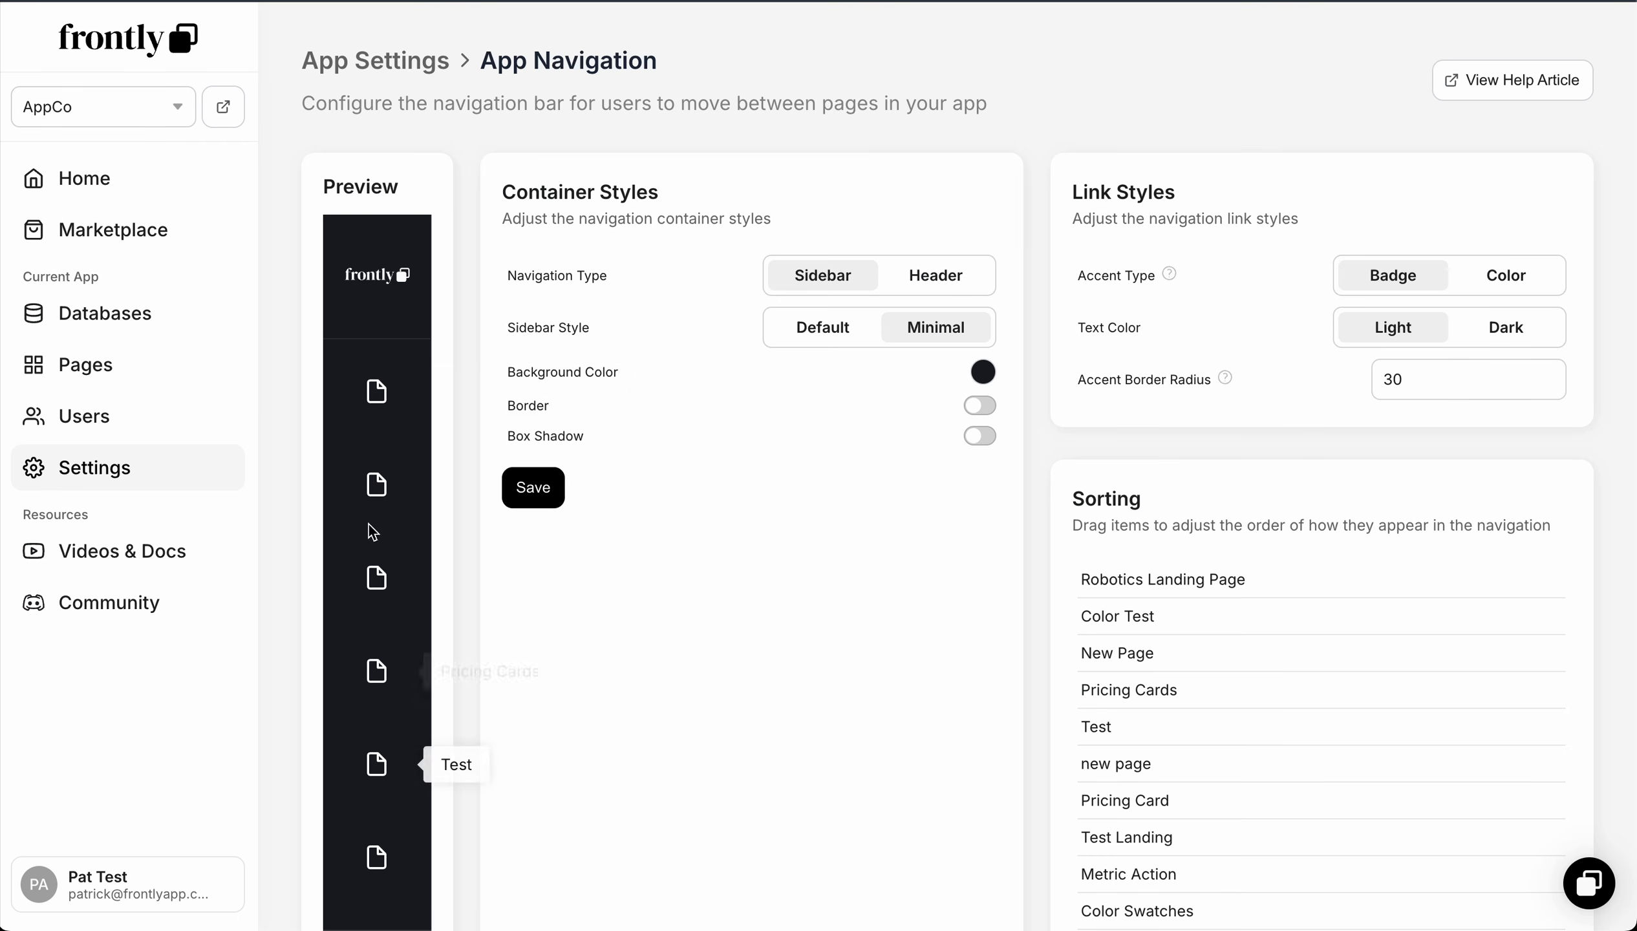
Step: Set the navigation background color to a dark blue
{"action": "left_click", "coordinate": [982, 373]}
{"action": "left_click", "coordinate": [1188, 436]}
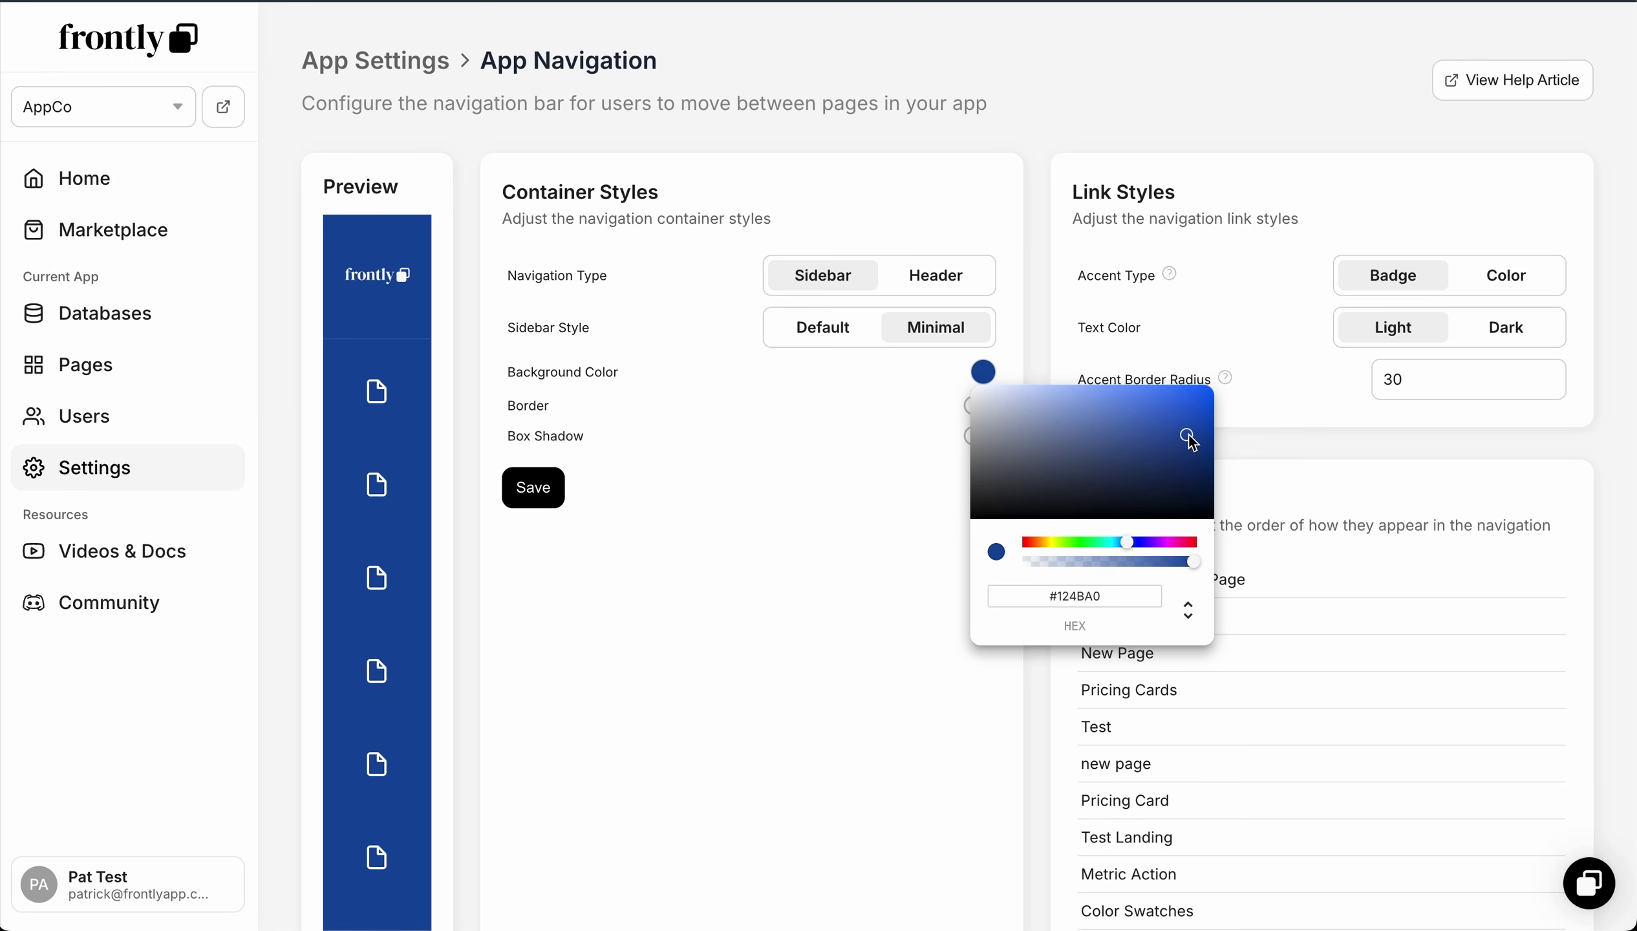
{"action": "left_click", "coordinate": [1184, 410]}
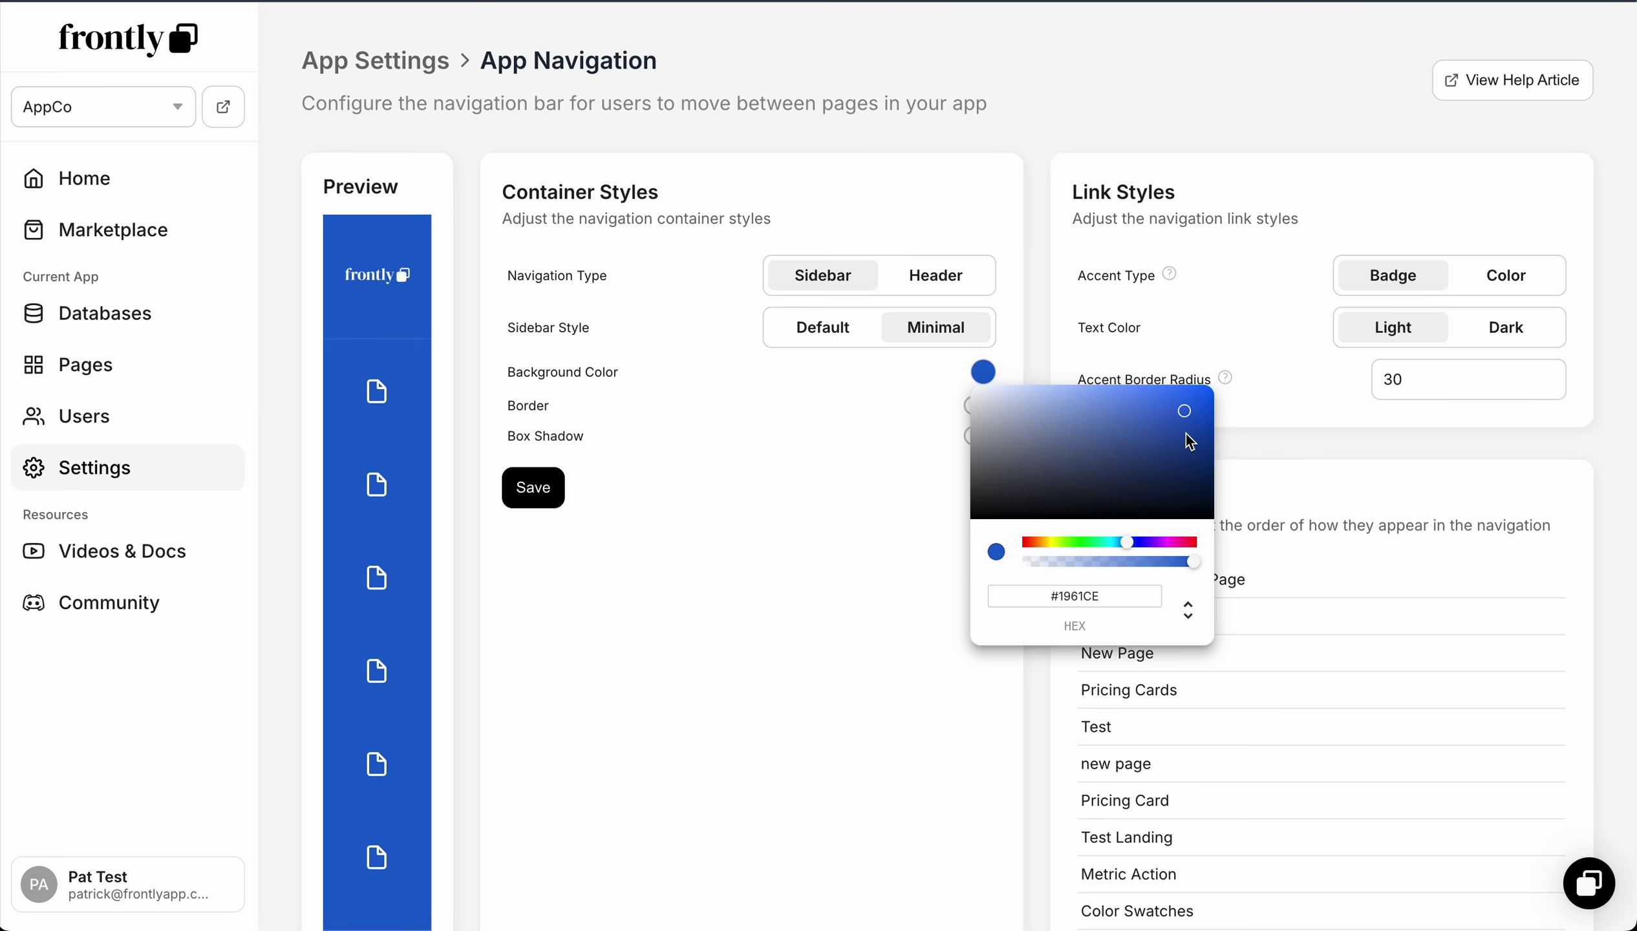
{"action": "left_click", "coordinate": [1189, 442]}
{"action": "left_click", "coordinate": [826, 440]}
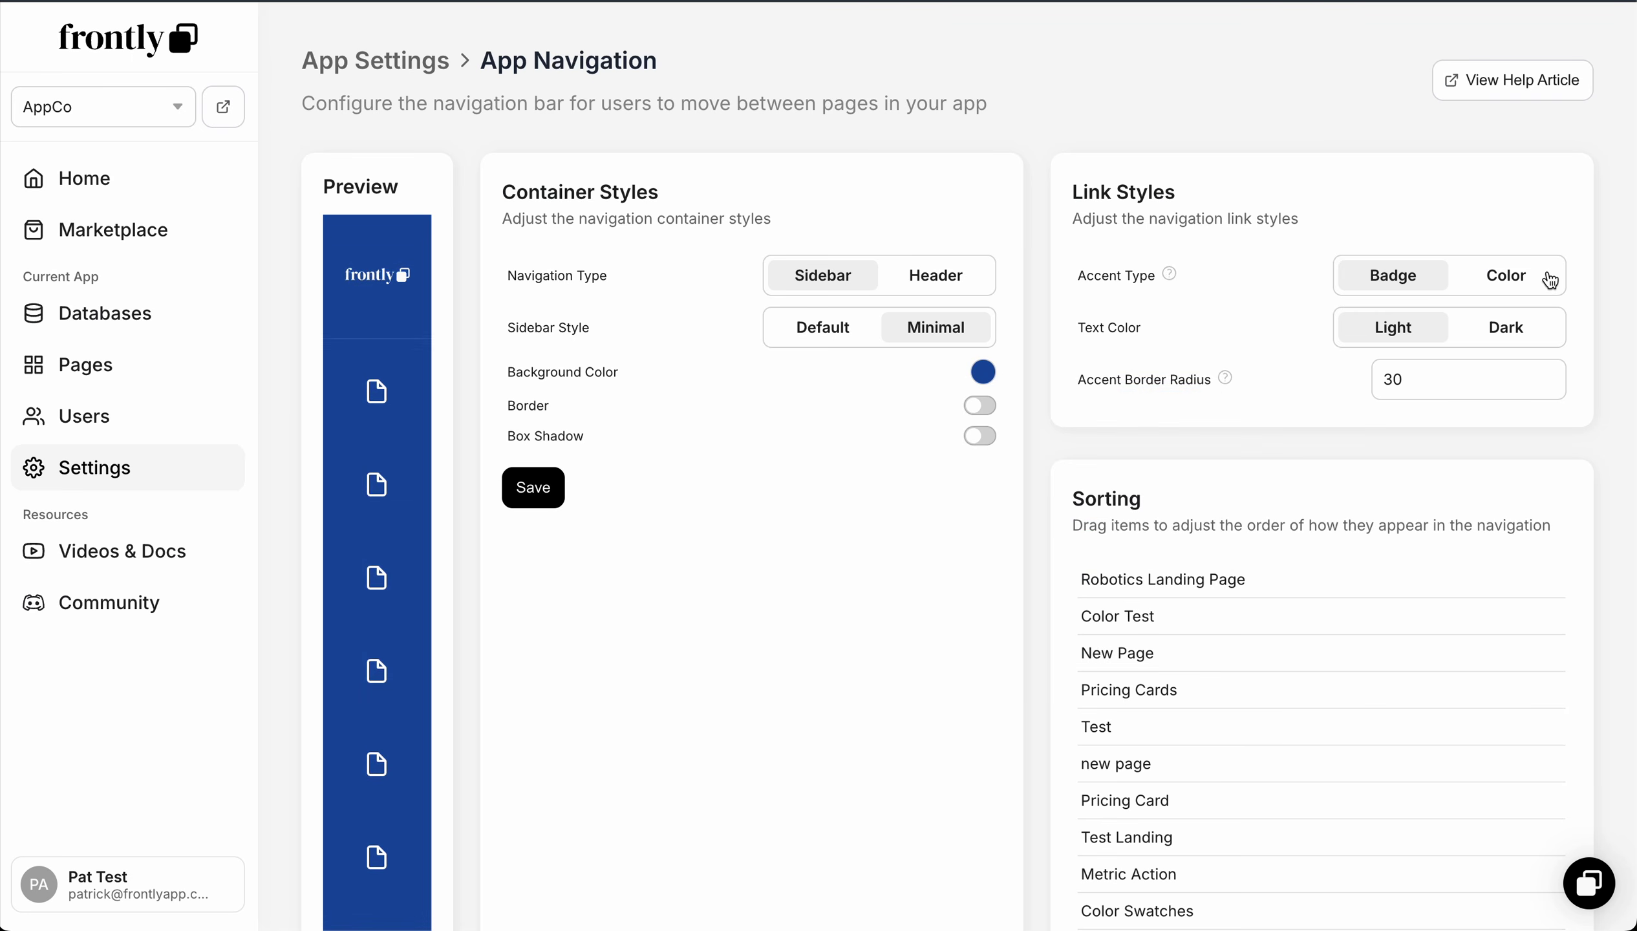
Step: Set the navigation link text color to Dark and the background color to light gray #D0D0D0
{"action": "left_click", "coordinate": [1496, 328]}
{"action": "left_click", "coordinate": [983, 371]}
{"action": "left_click_drag", "start_coordinate": [998, 421], "coordinate": [963, 416]}
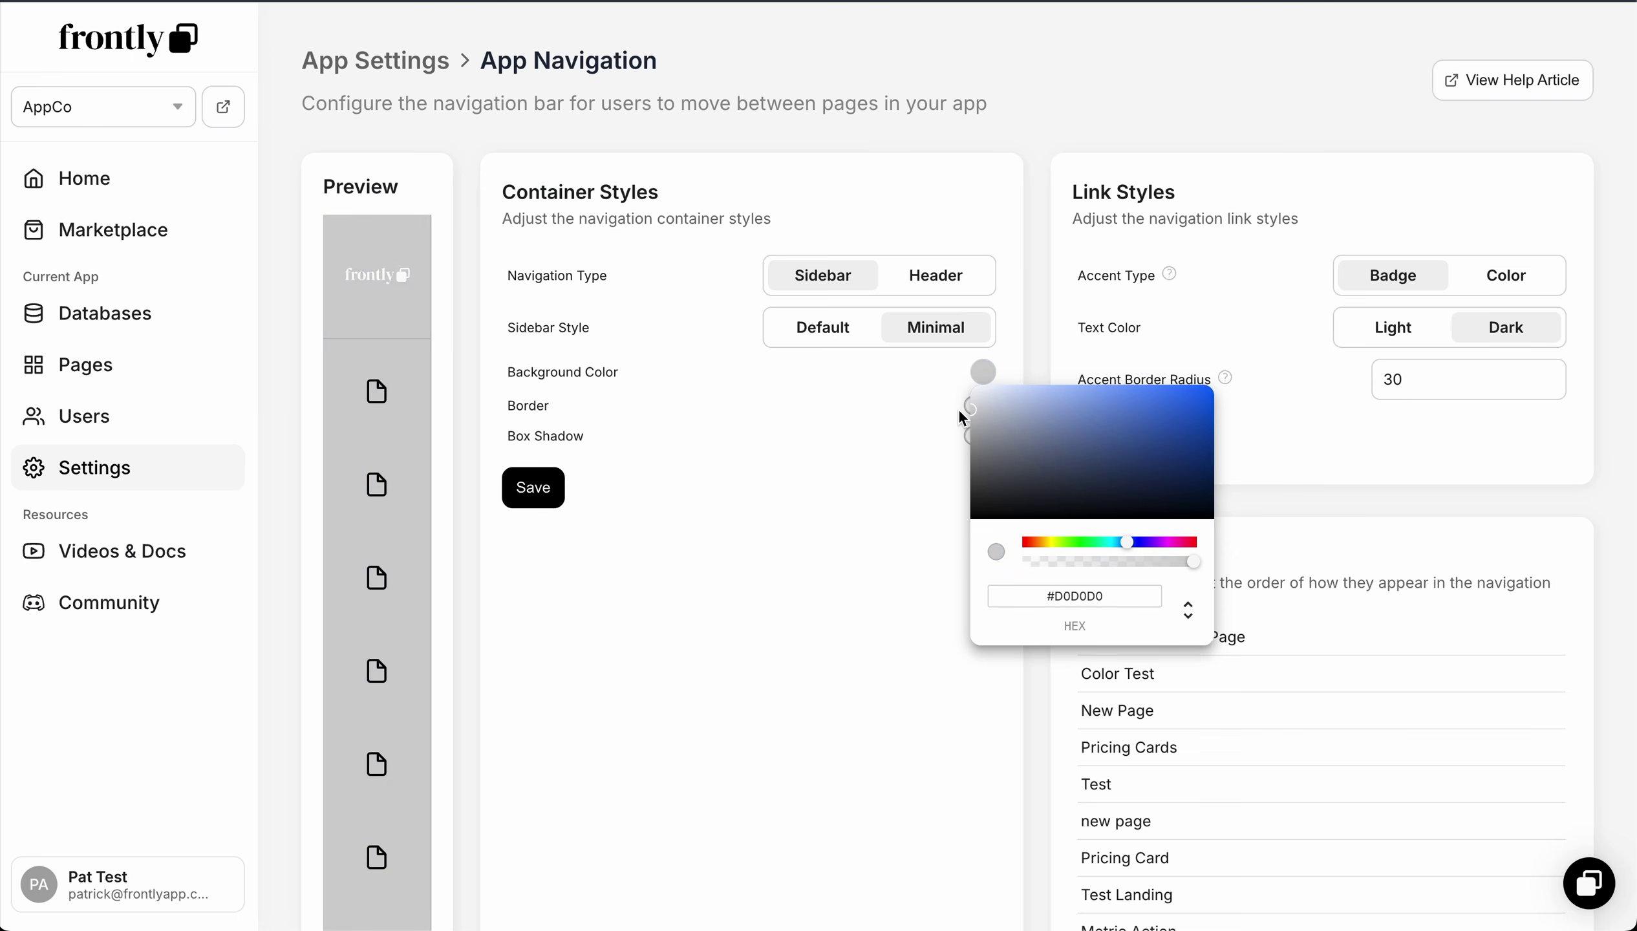
{"action": "left_click", "coordinate": [837, 418]}
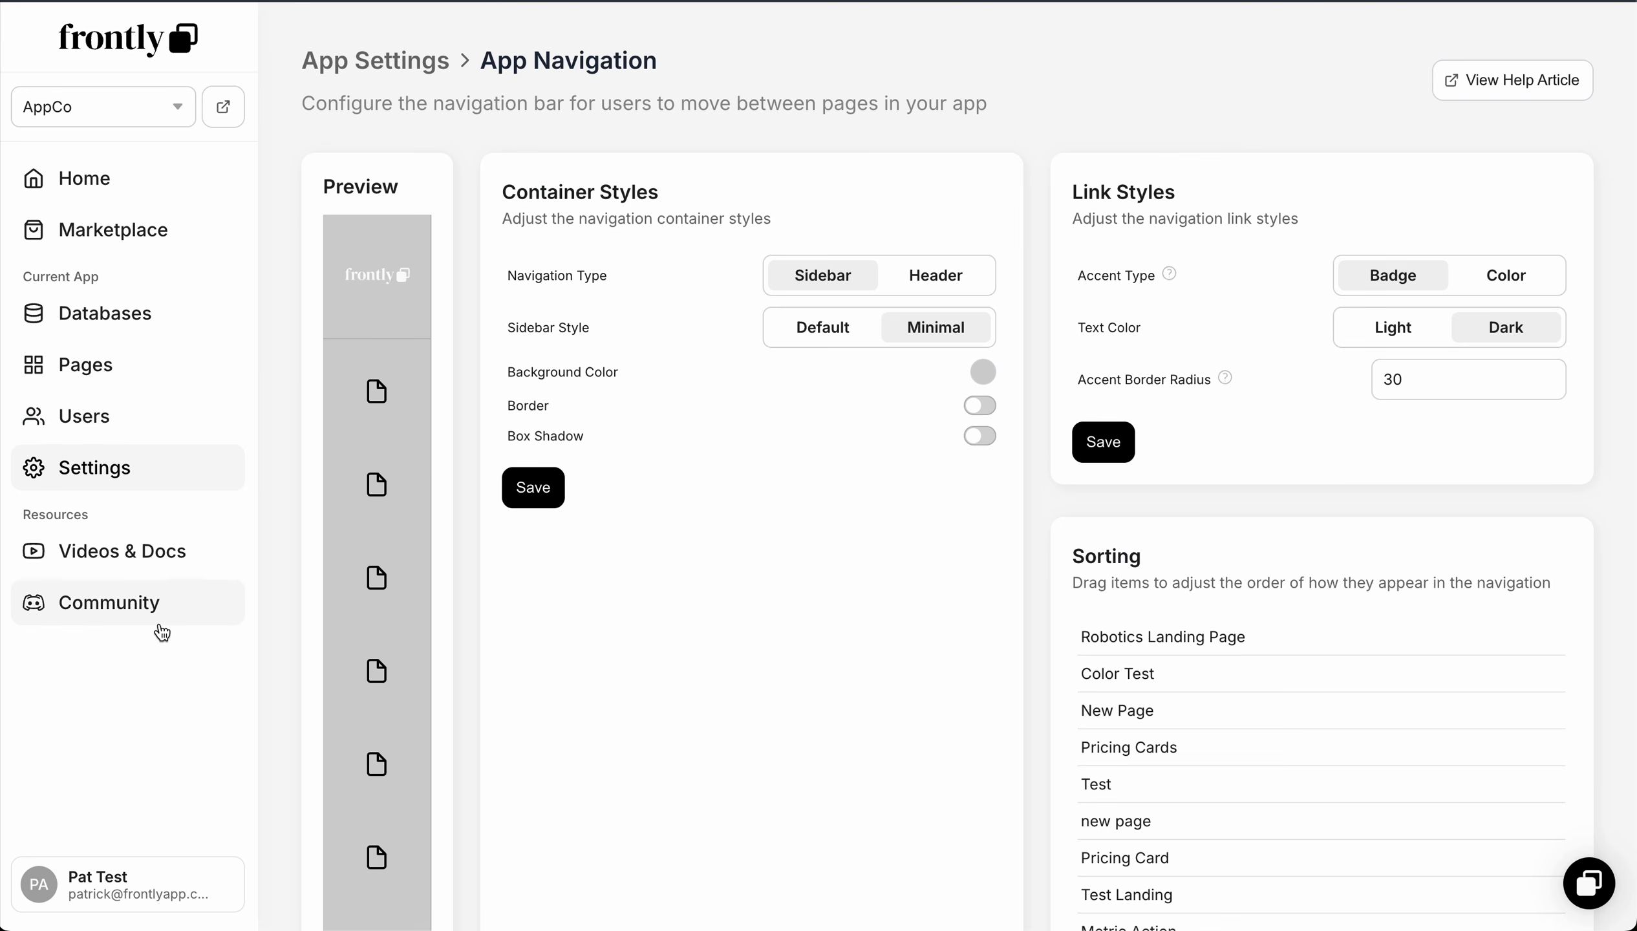
Step: Review the help resources offered under Videos & Docs and close them
{"action": "left_click", "coordinate": [152, 556]}
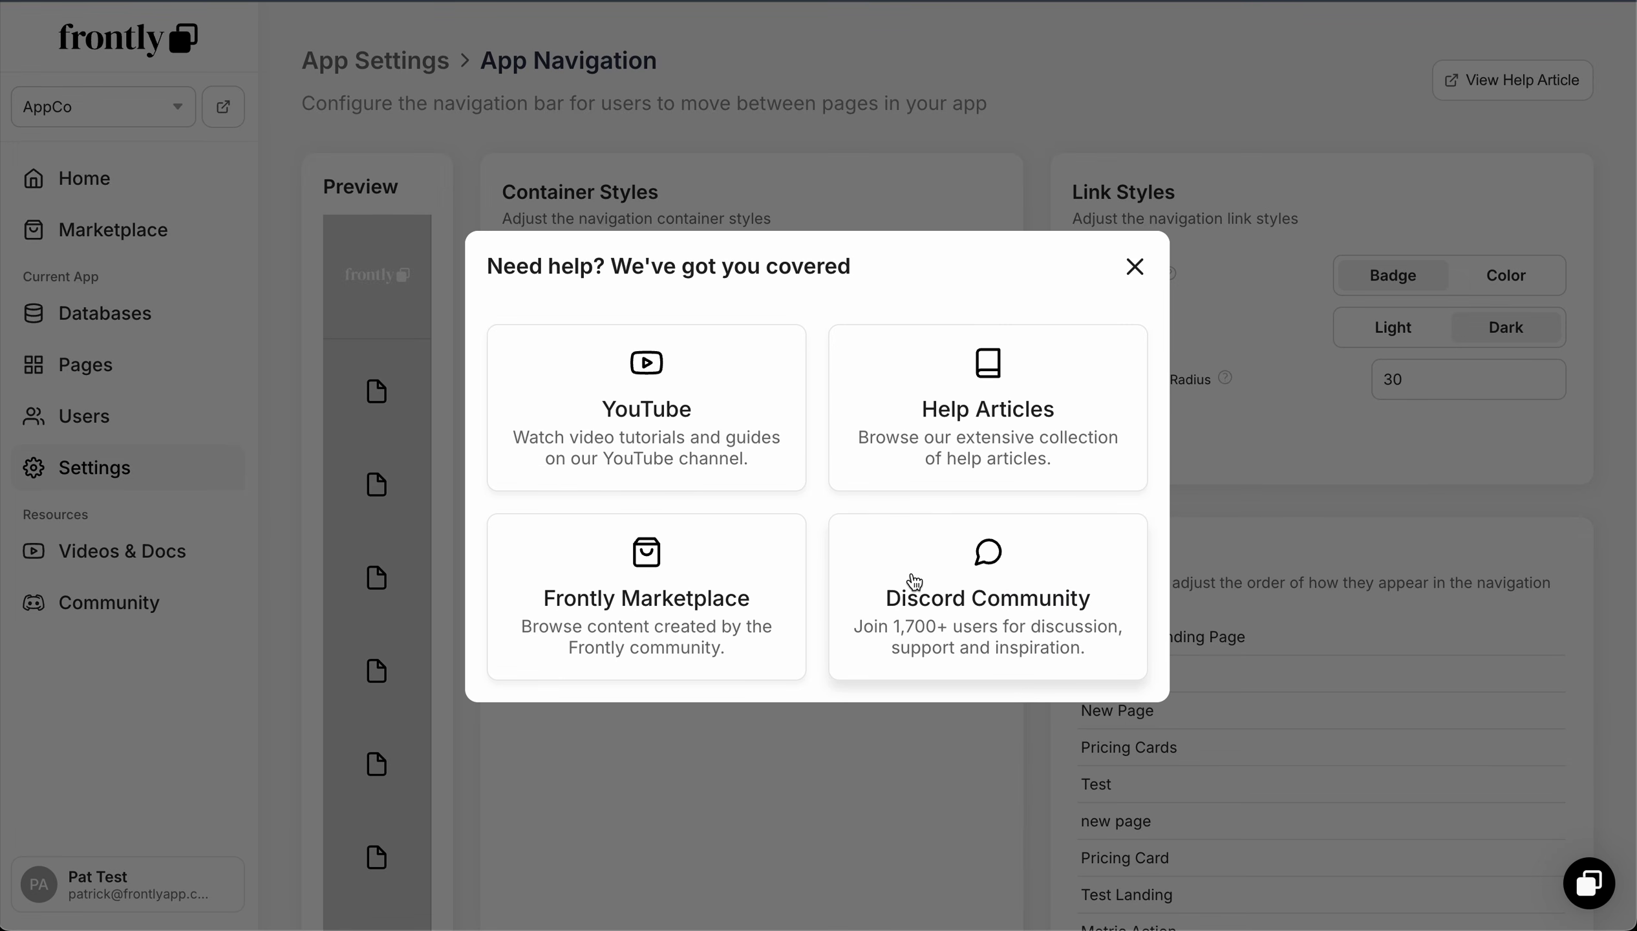
{"action": "left_click", "coordinate": [195, 665]}
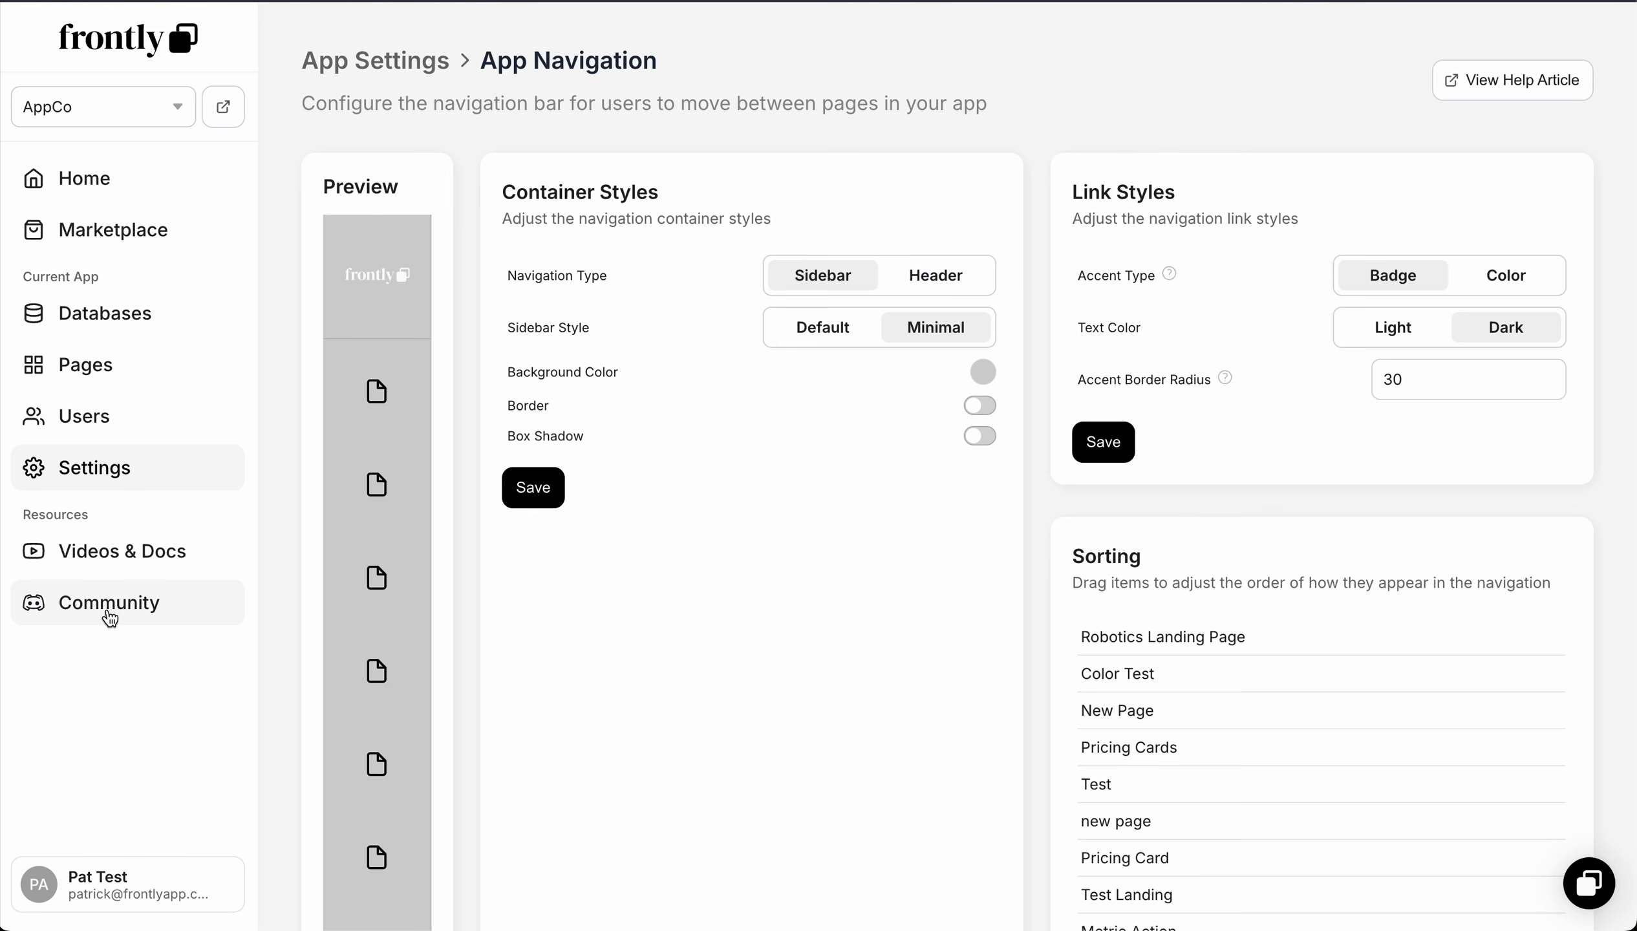